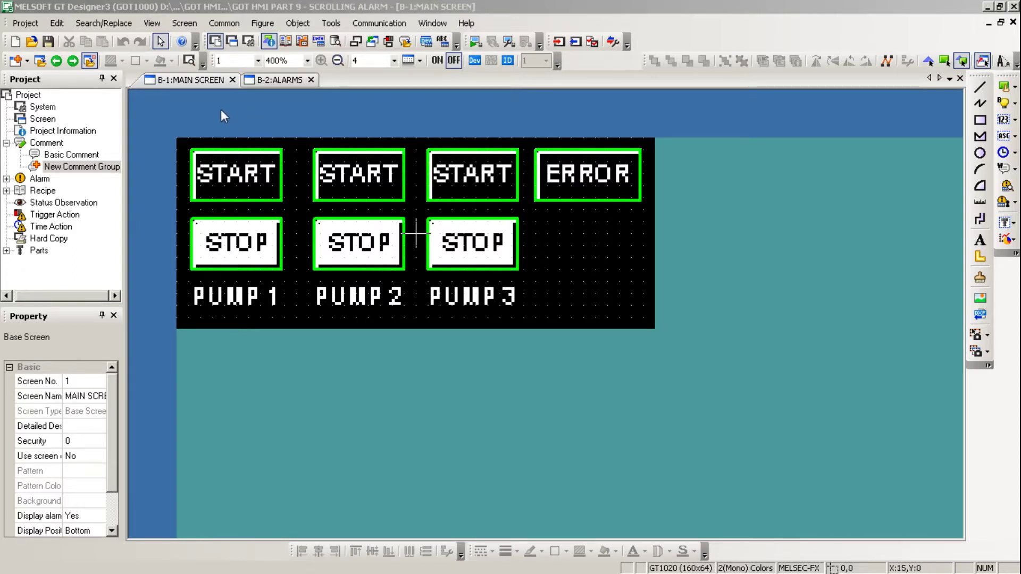
Enable Alarm Flow with 6 alarm points, keeping the device type as Bit
left_click(224, 23)
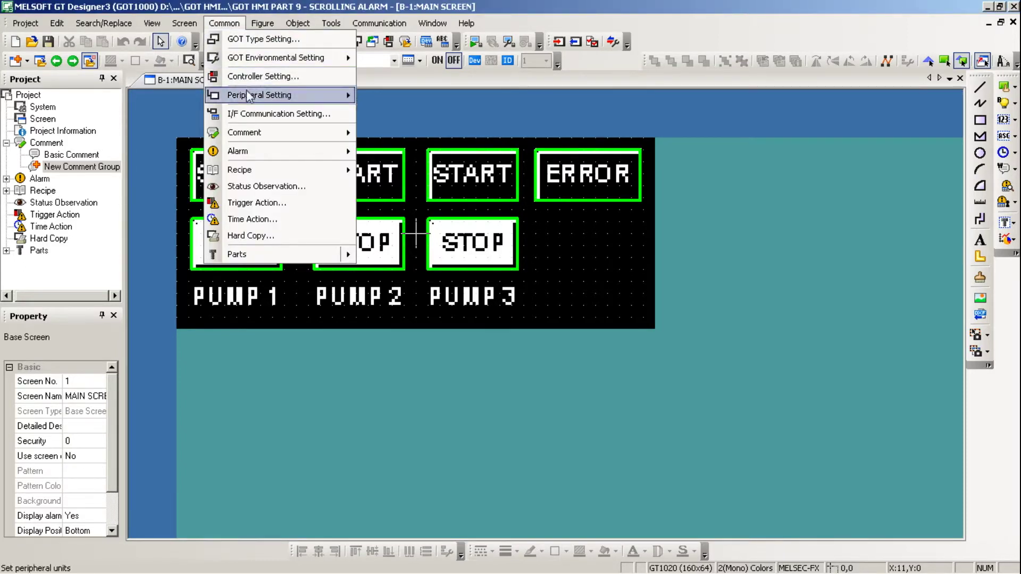
mouse_move(329, 151)
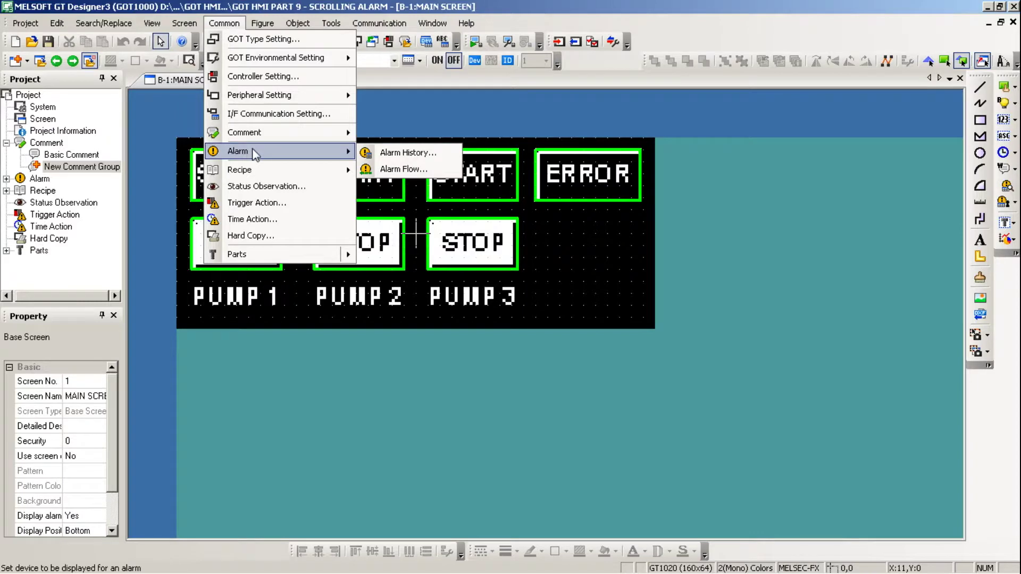
left_click(393, 168)
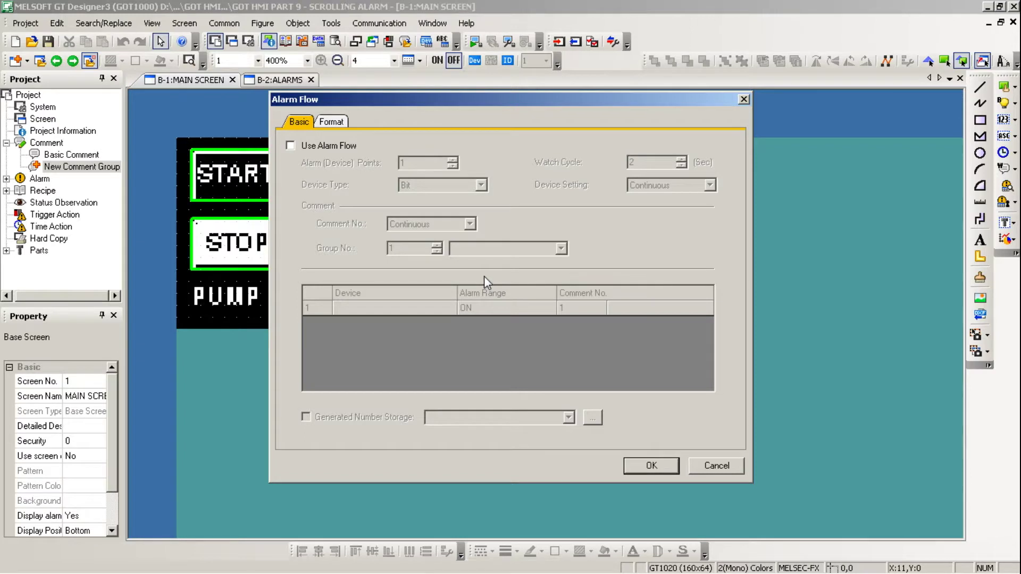
left_click(291, 147)
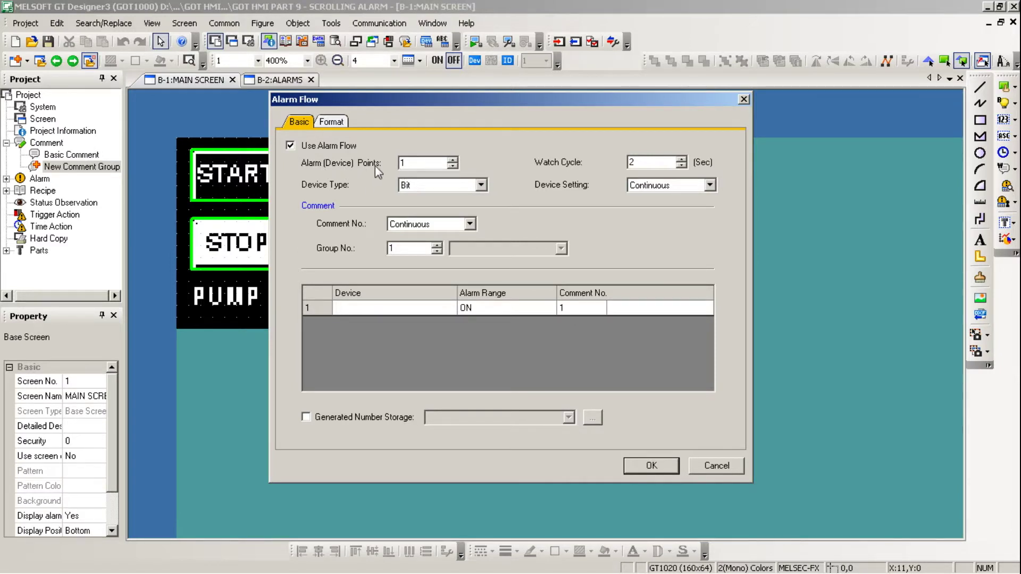
left_click(421, 164)
key("BackSpace")
type("6")
left_click(438, 186)
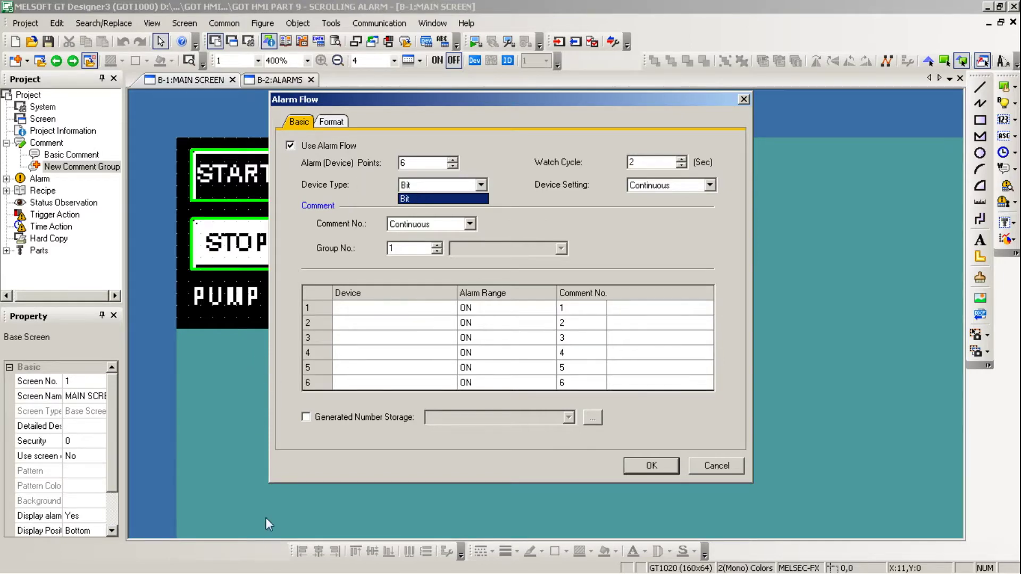
Switch to the GX Works2 ladder program, examine the pump overload and high-temperature contacts, and return to the Alarm Flow settings
left_click(287, 561)
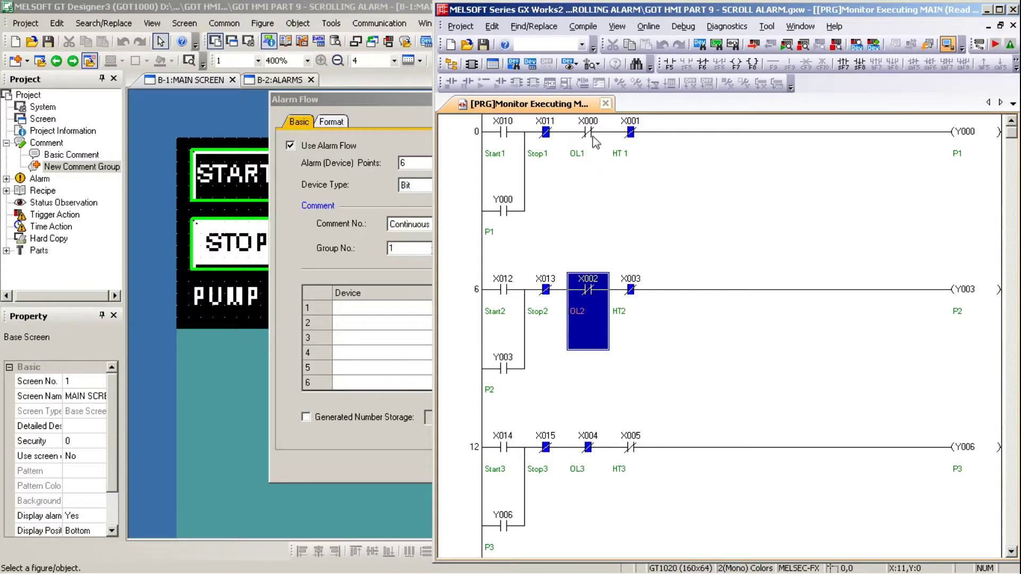
left_click(597, 134)
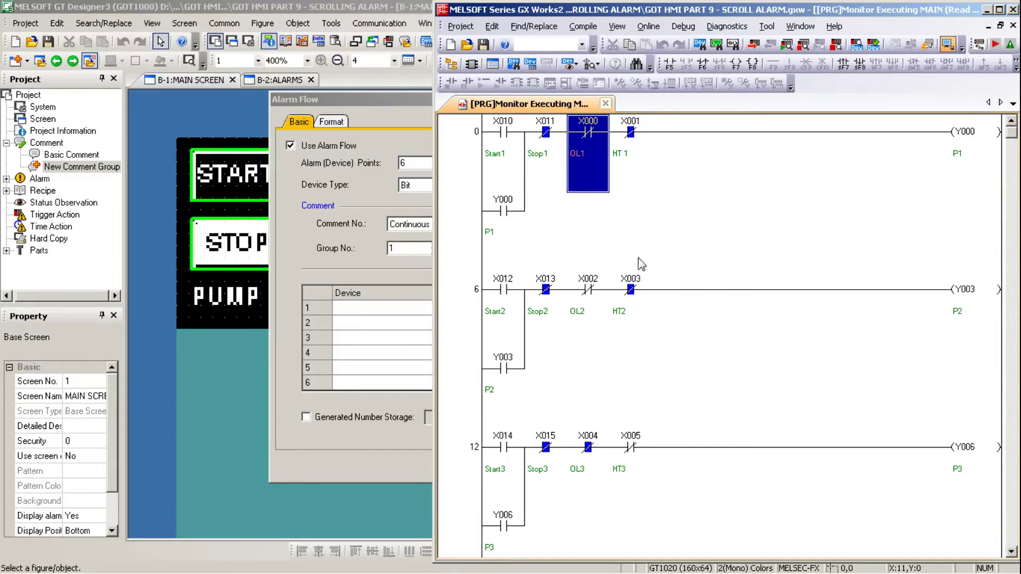
left_click(691, 223)
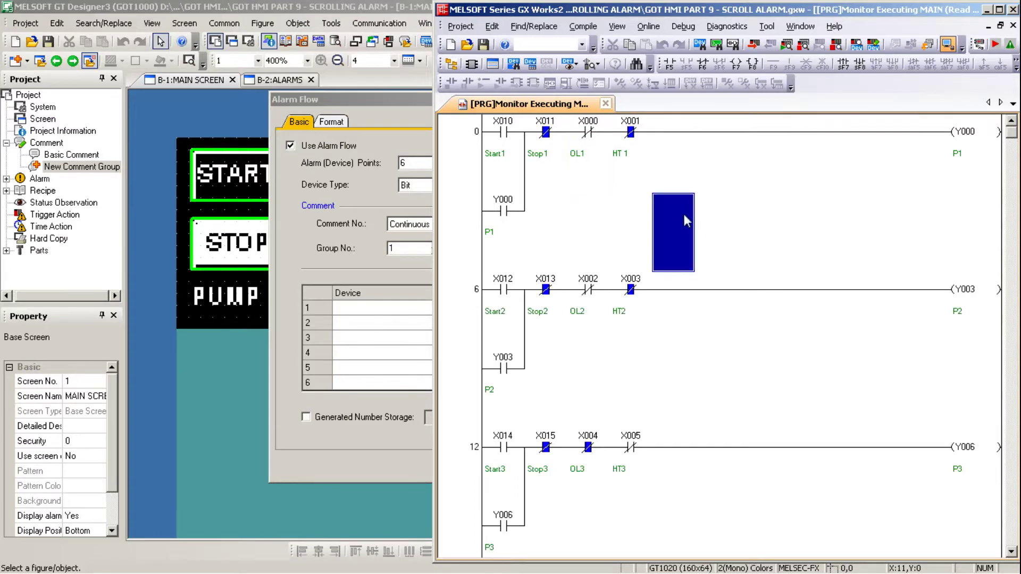
left_click(946, 47)
left_click(372, 247)
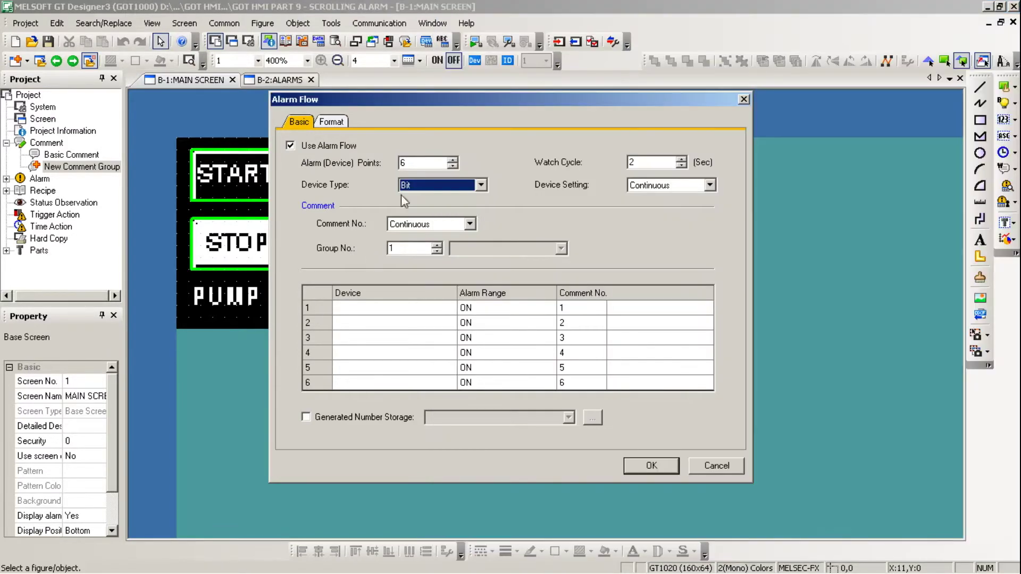
Check the comment cells of the first two alarms, then accept the Alarm Flow settings with the devices left unassigned
left_click(423, 163)
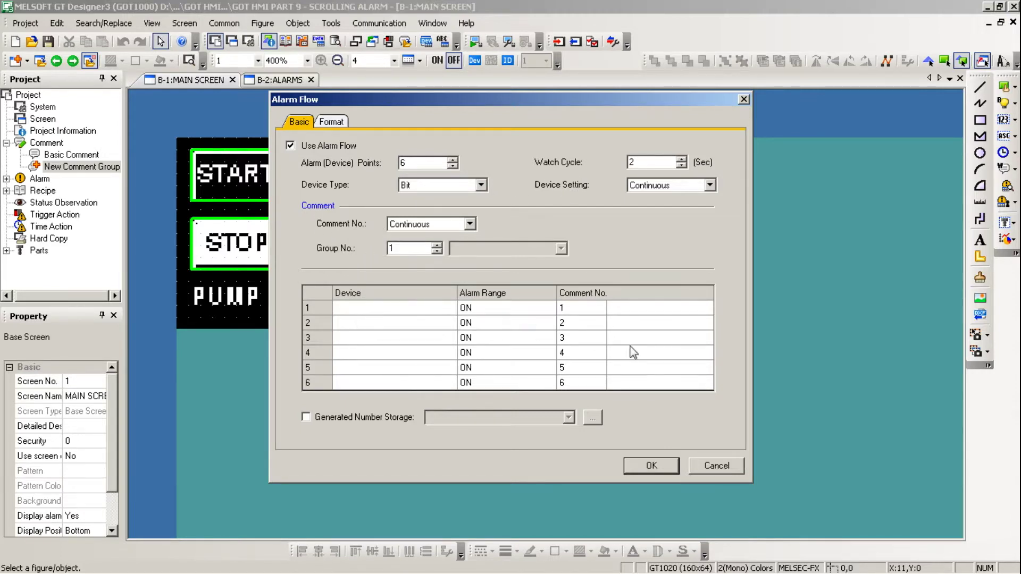
left_click(642, 308)
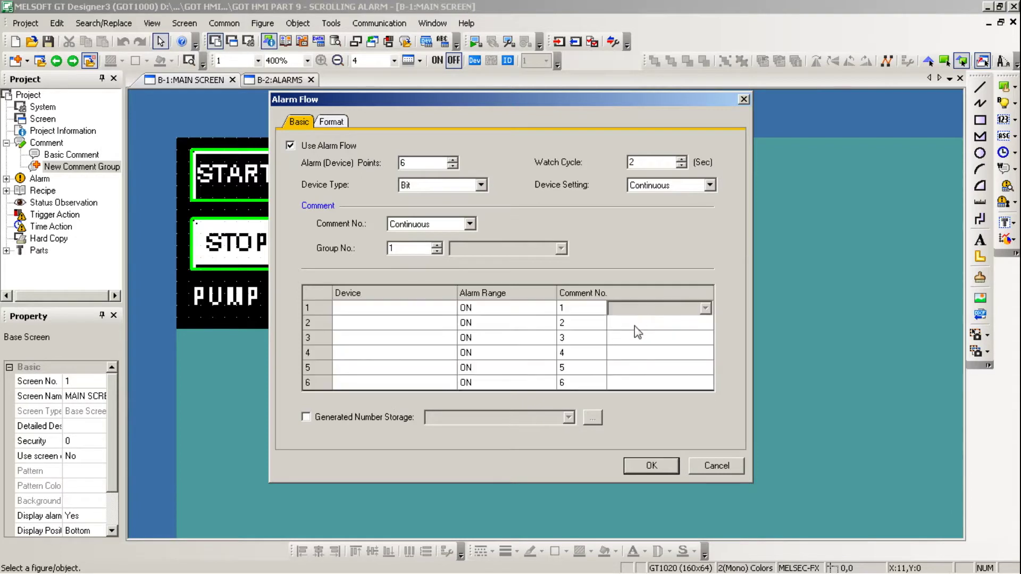
left_click(635, 326)
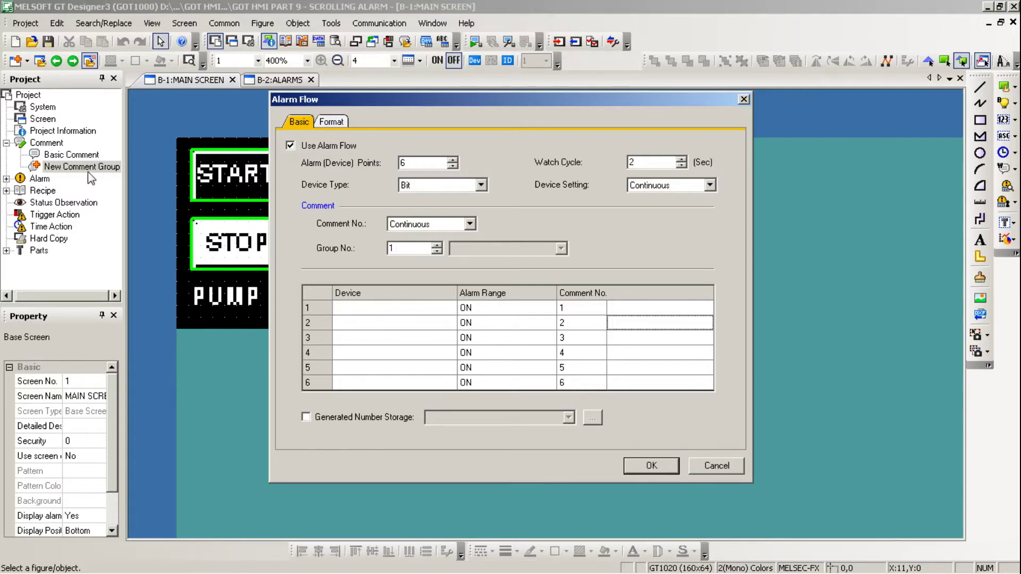
left_click(643, 467)
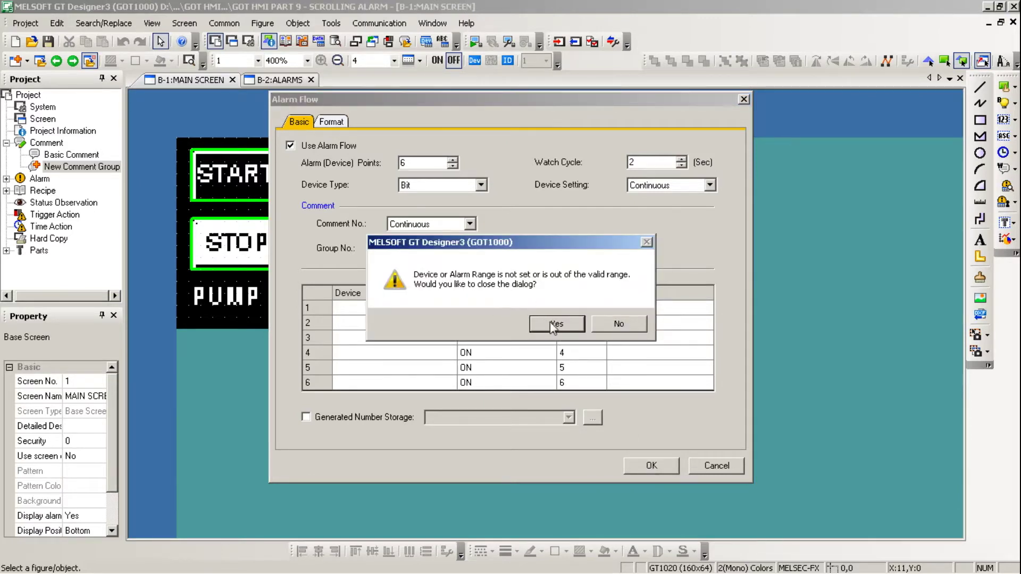
left_click(550, 321)
Create a new comment group with group number 1 and no title
left_click(61, 169)
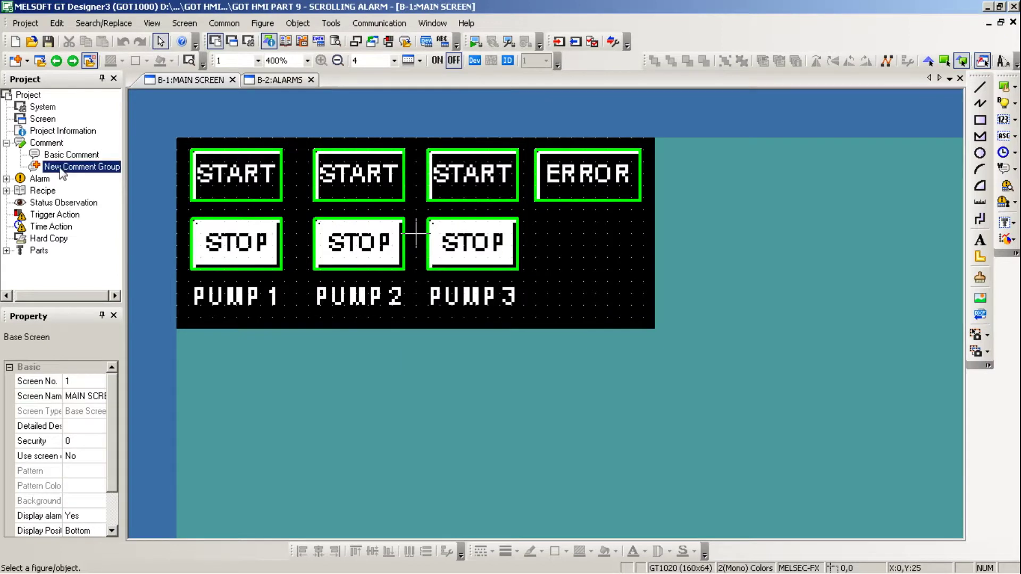
double_click(62, 171)
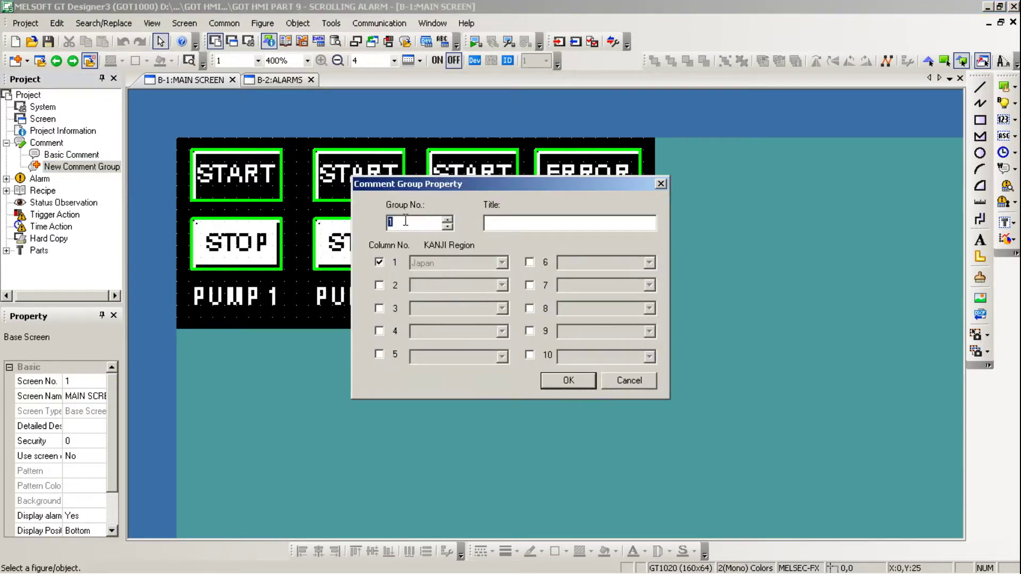
left_click(563, 381)
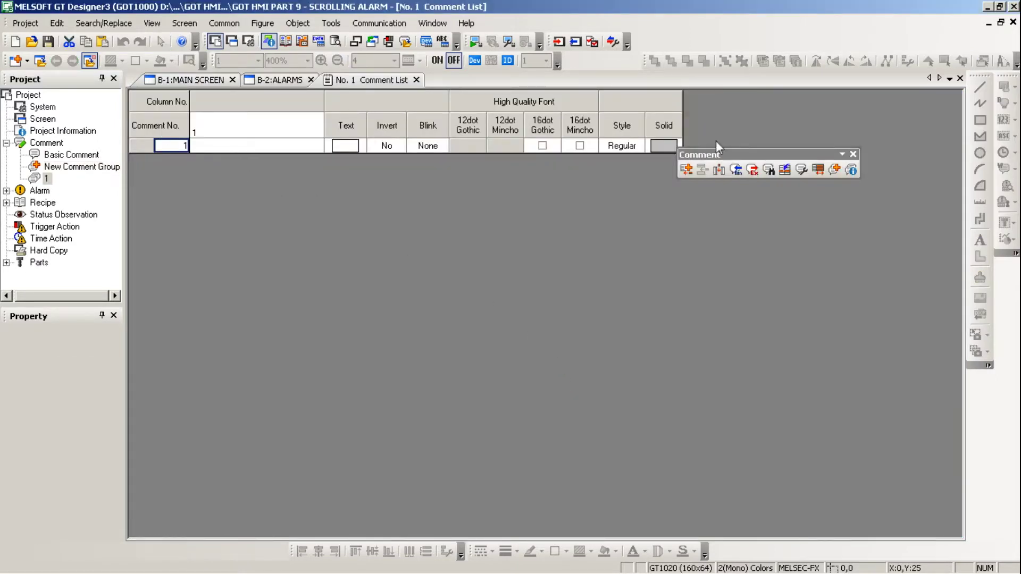
Add five rows to the group 1 comment list for comments 2 to 6
left_click(686, 170)
left_click(685, 170)
left_click(685, 170)
left_click(686, 170)
left_click(686, 170)
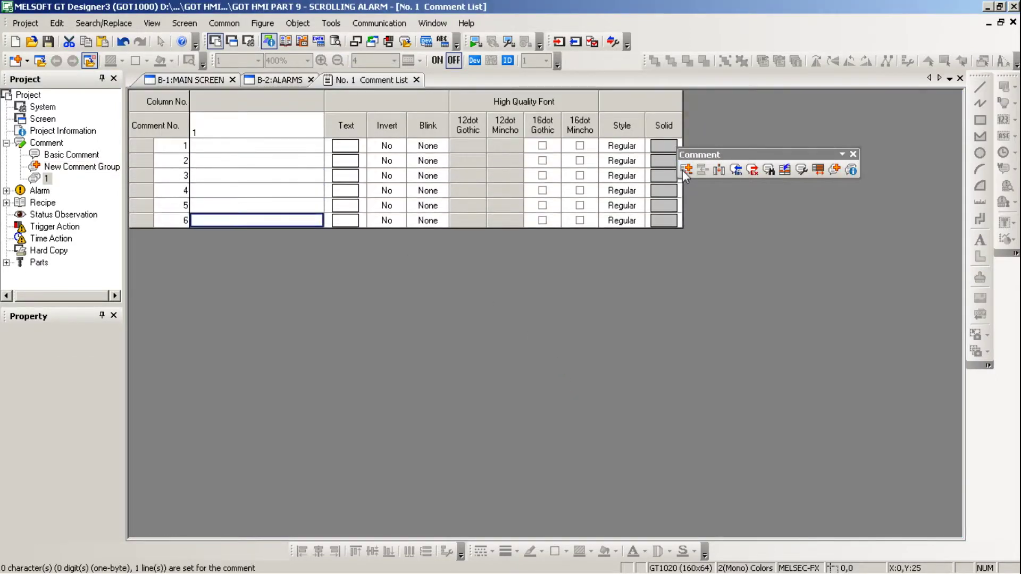
left_click(213, 149)
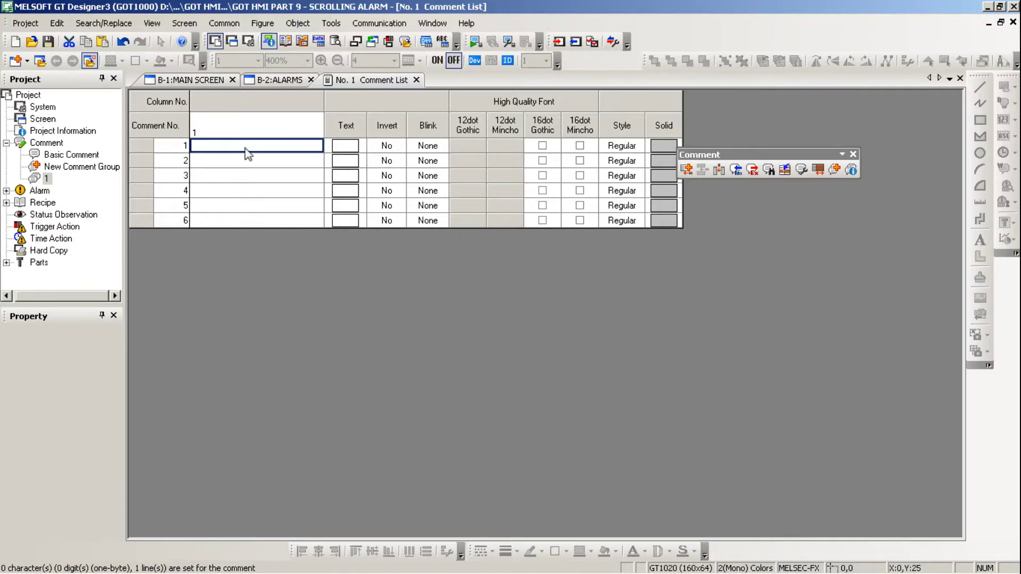
Copy "P1 Motor Over Load" from the basic comment list into comment 1 of group 1
left_click(64, 155)
double_click(62, 157)
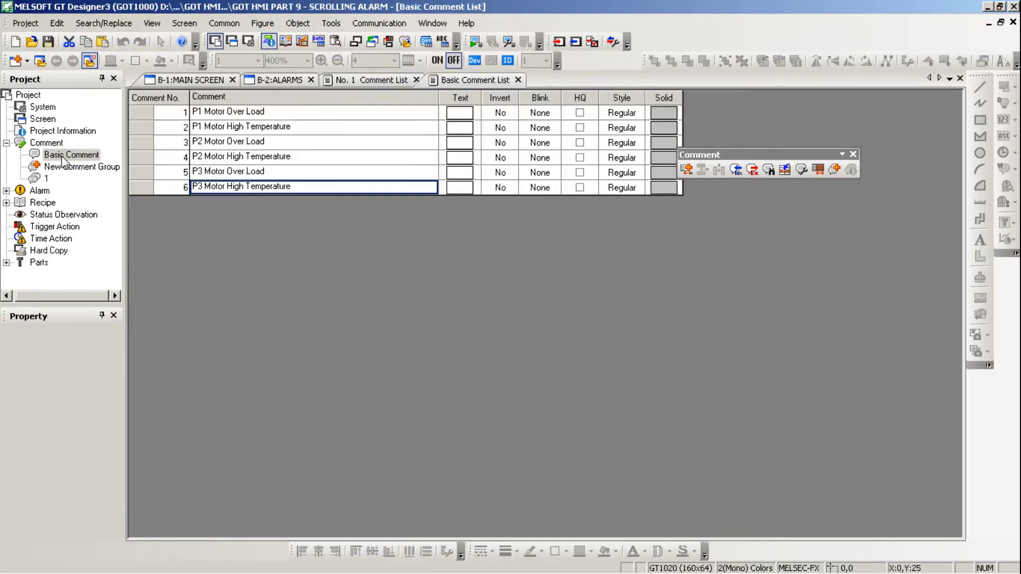
left_click(281, 114)
right_click(281, 115)
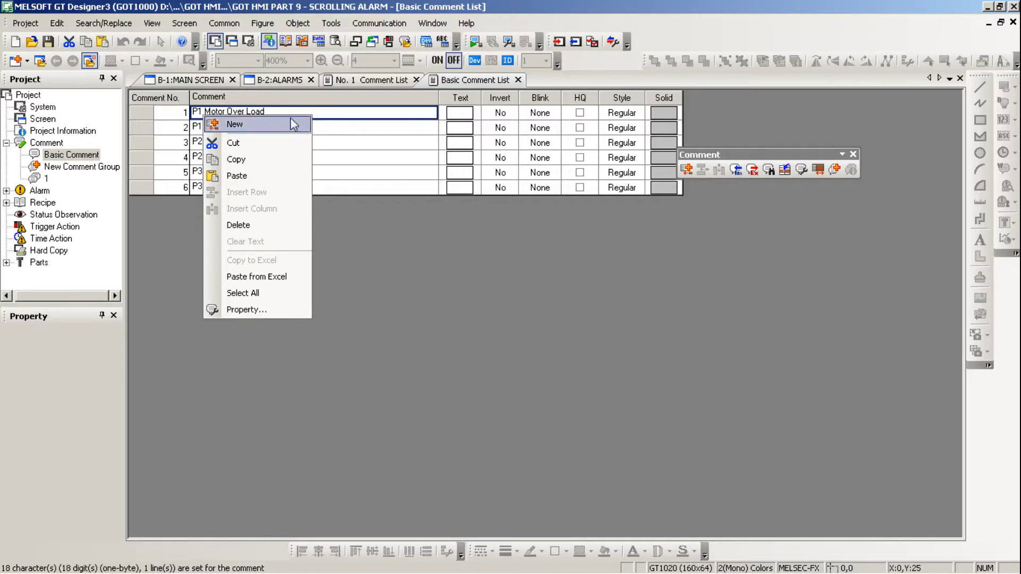
left_click(239, 159)
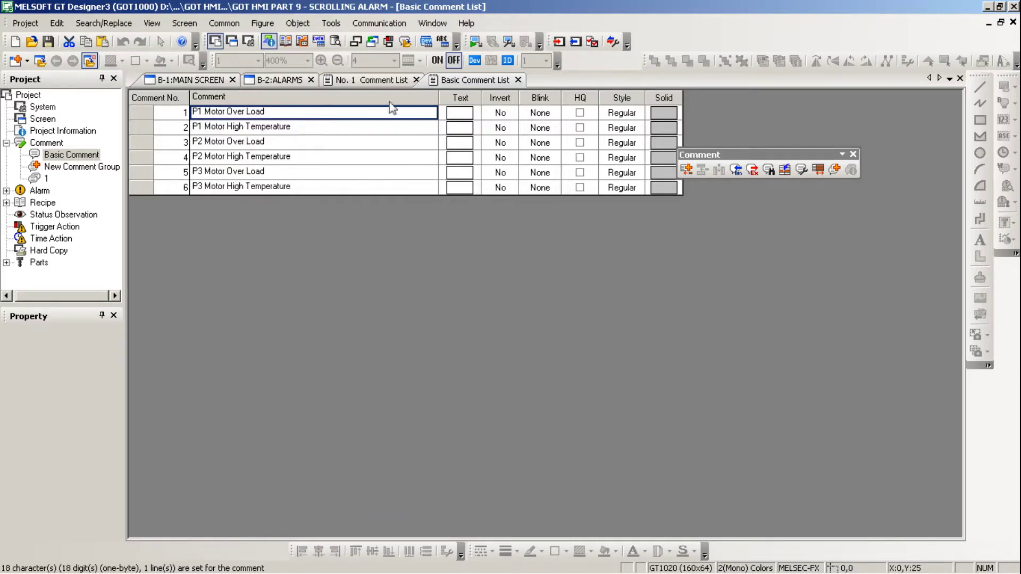
left_click(366, 80)
right_click(236, 154)
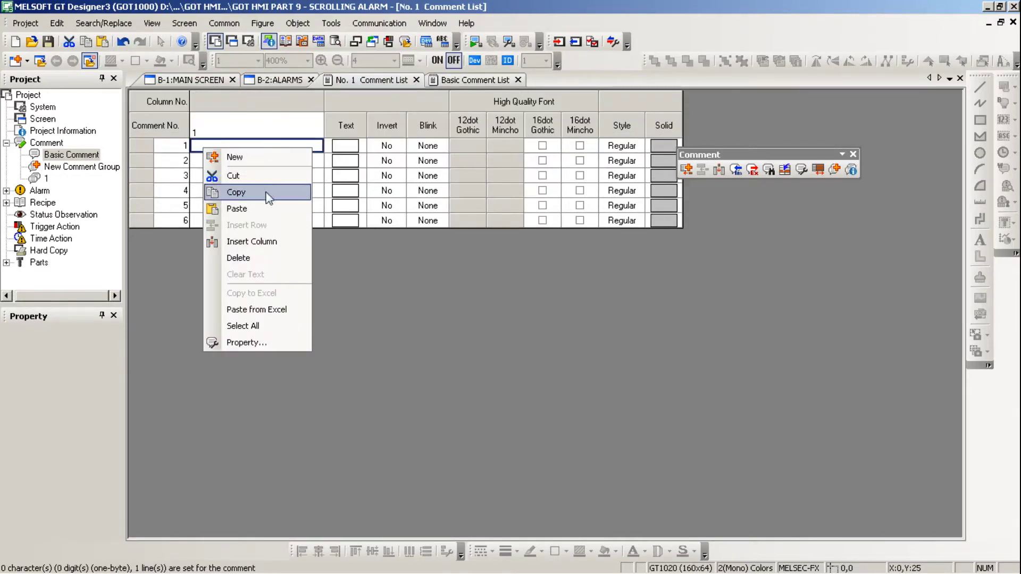
left_click(251, 208)
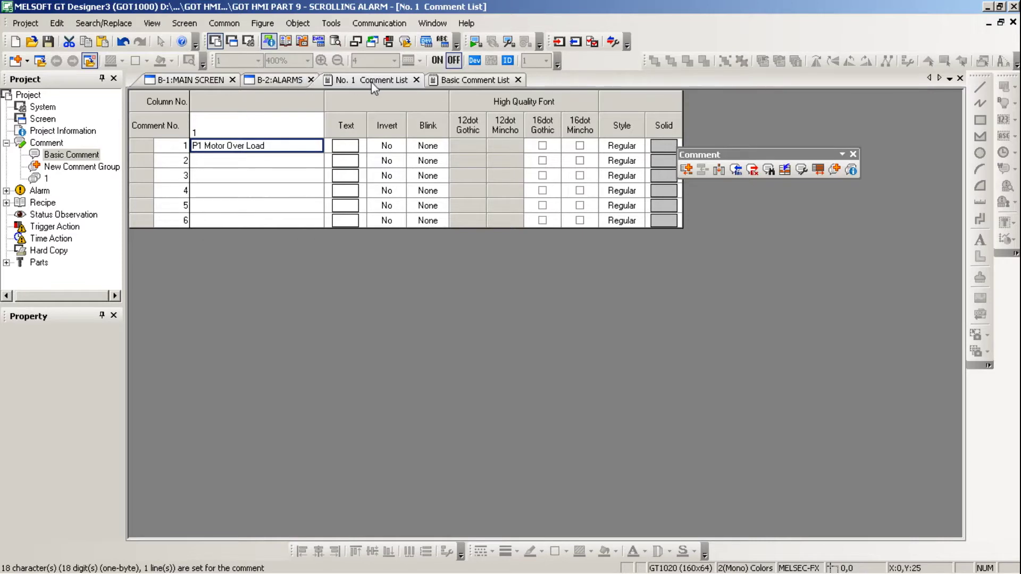
Copy "P1 Motor High Temperature" from the basic comment list into comment 2 of group 1
left_click(463, 81)
right_click(245, 134)
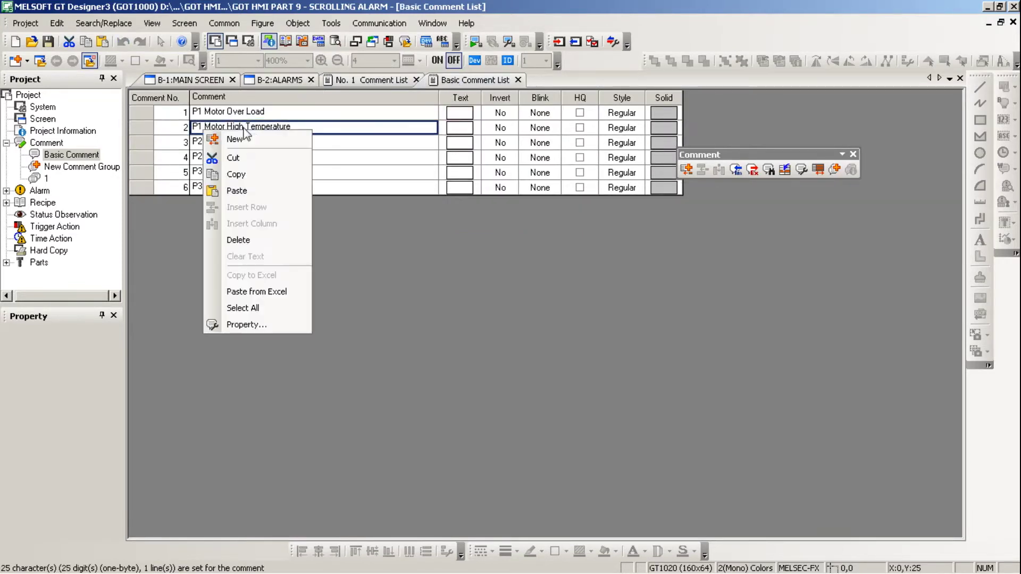
left_click(237, 174)
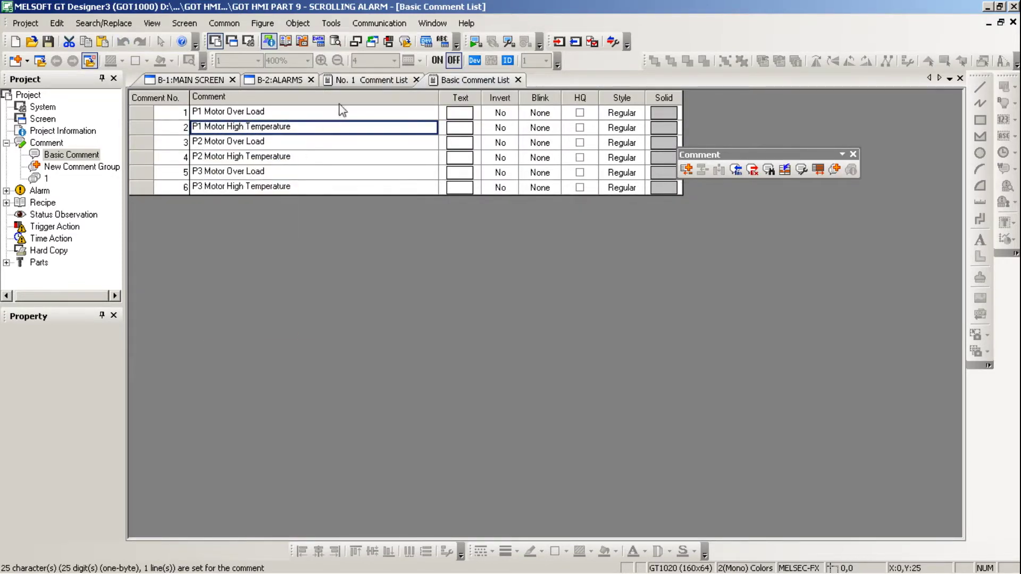
left_click(371, 80)
right_click(256, 159)
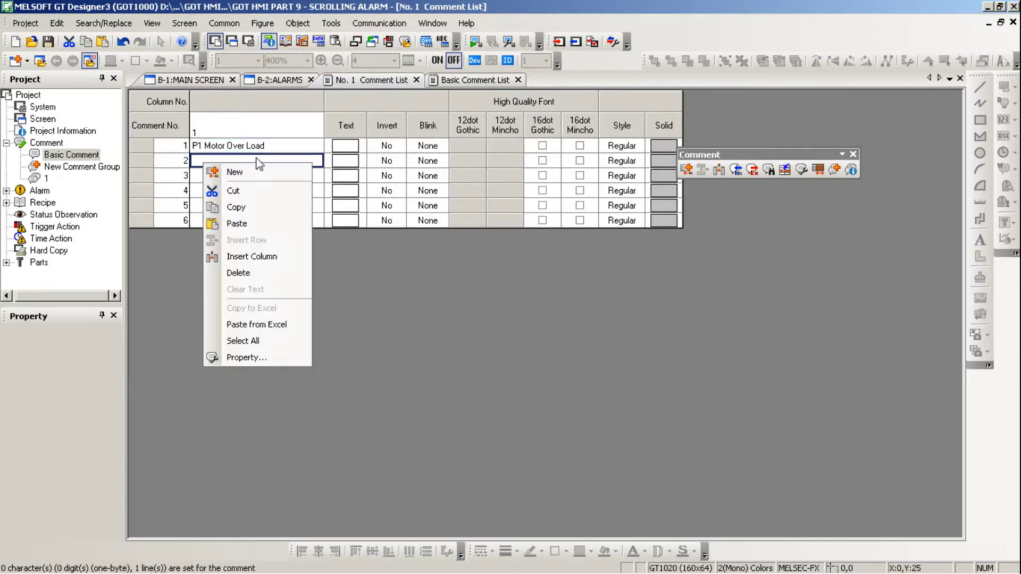
left_click(248, 222)
Copy "P2 Motor Over Load" from the basic comment list into comment 3 of group 1
left_click(473, 81)
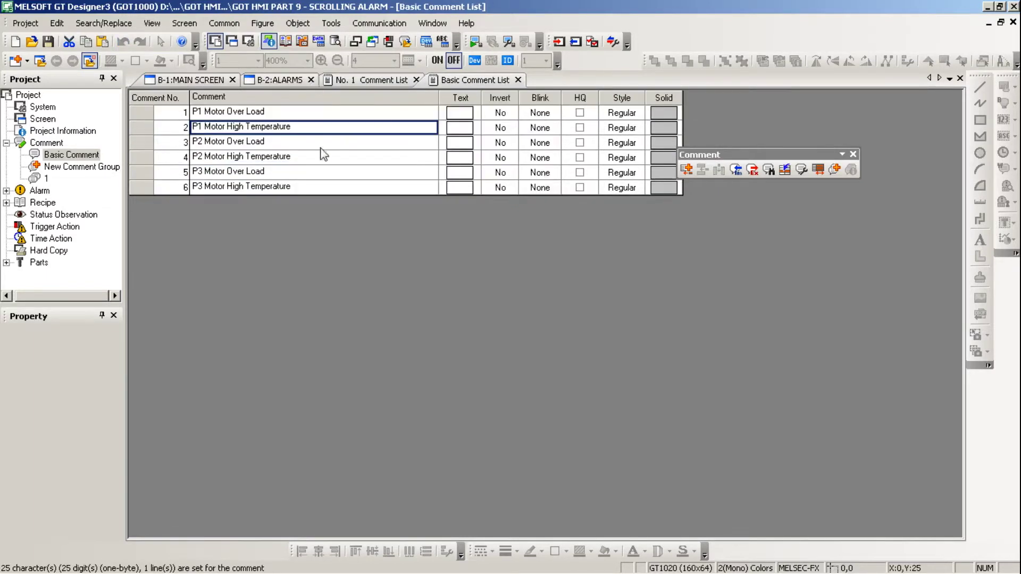
right_click(204, 144)
left_click(241, 190)
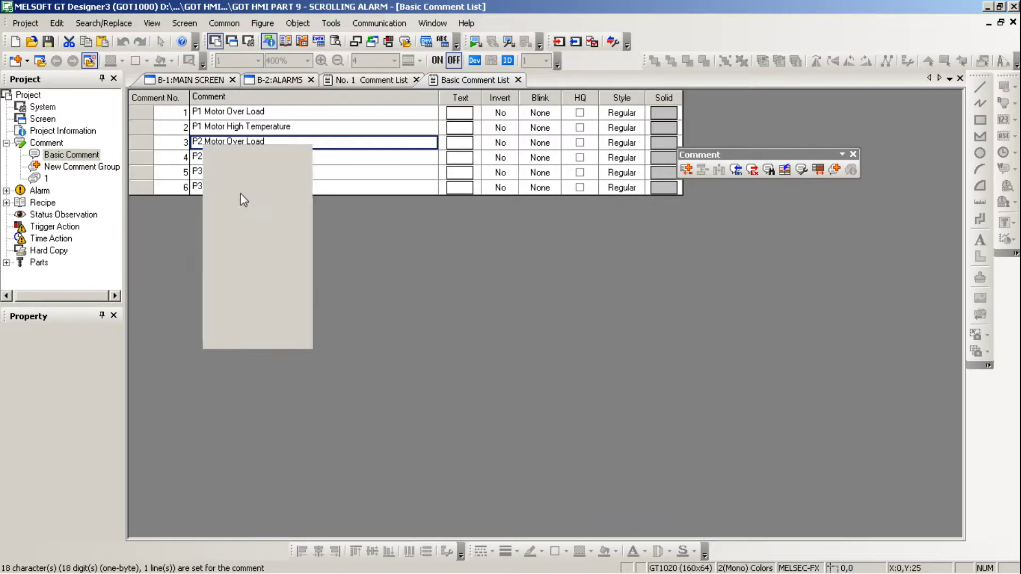
left_click(367, 81)
right_click(251, 173)
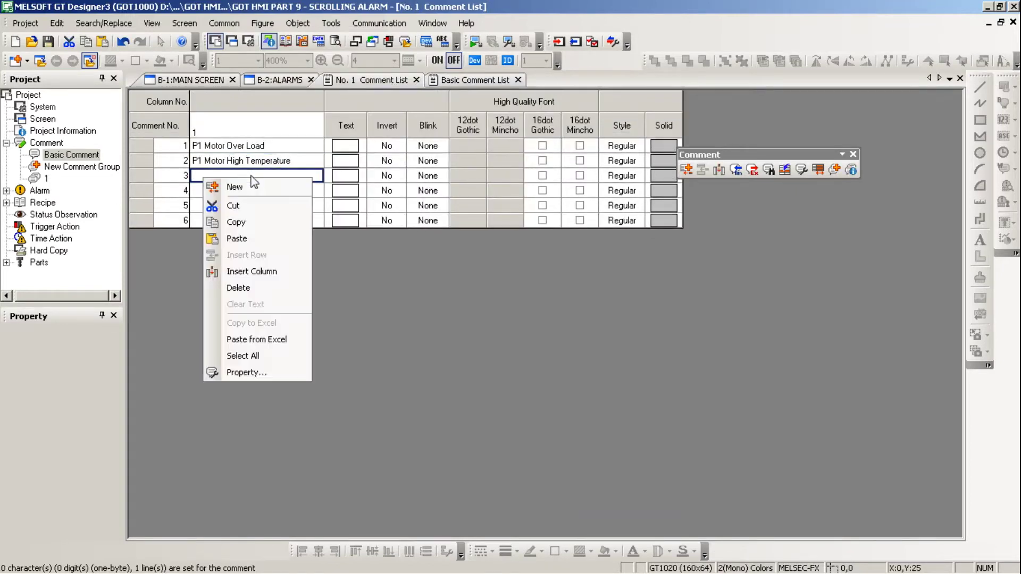
left_click(272, 228)
Paste "P2 Motor Over Load" over comment 4 in the basic comment list
left_click(460, 80)
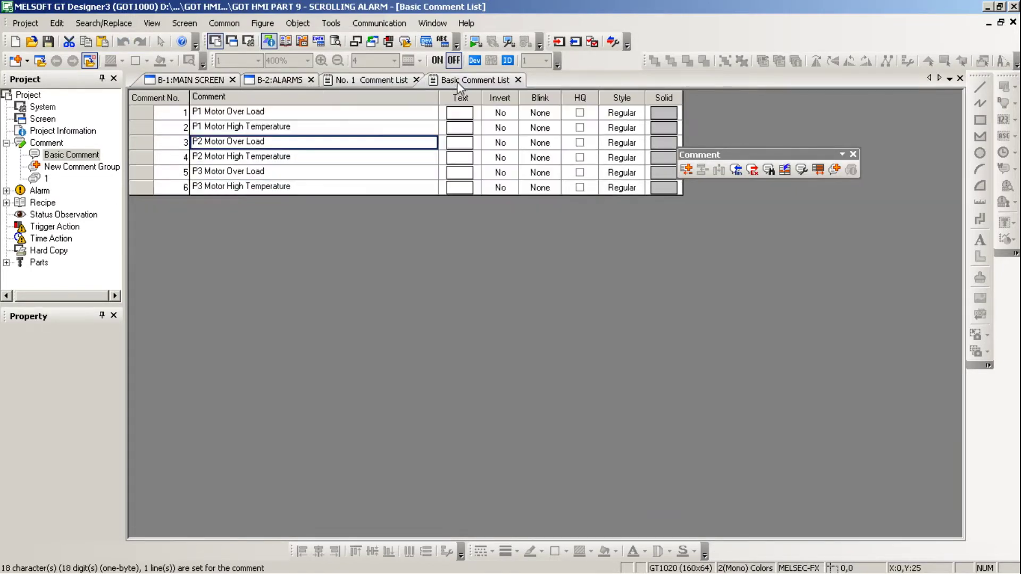
left_click(258, 160)
right_click(257, 161)
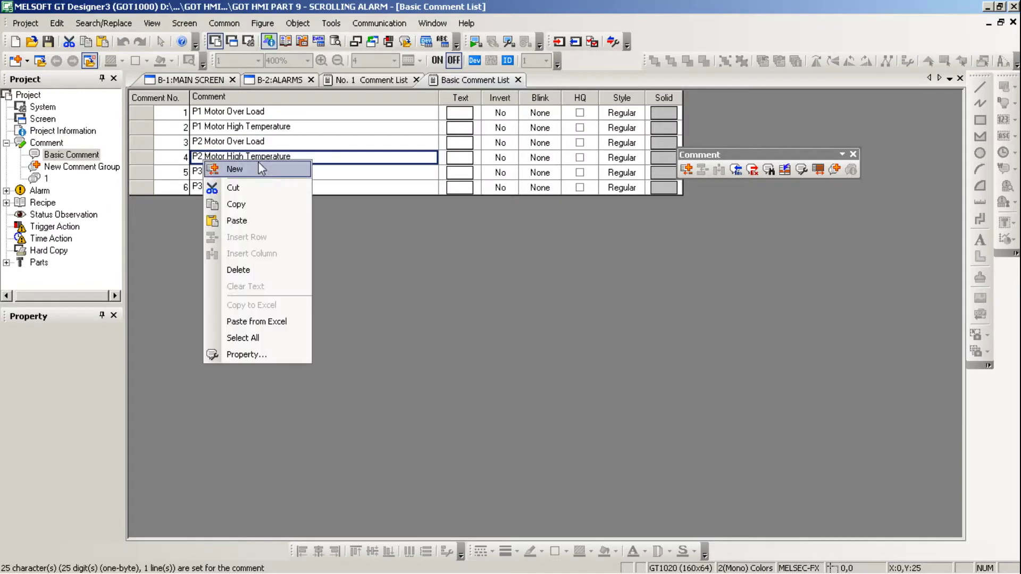
left_click(237, 220)
left_click(256, 200)
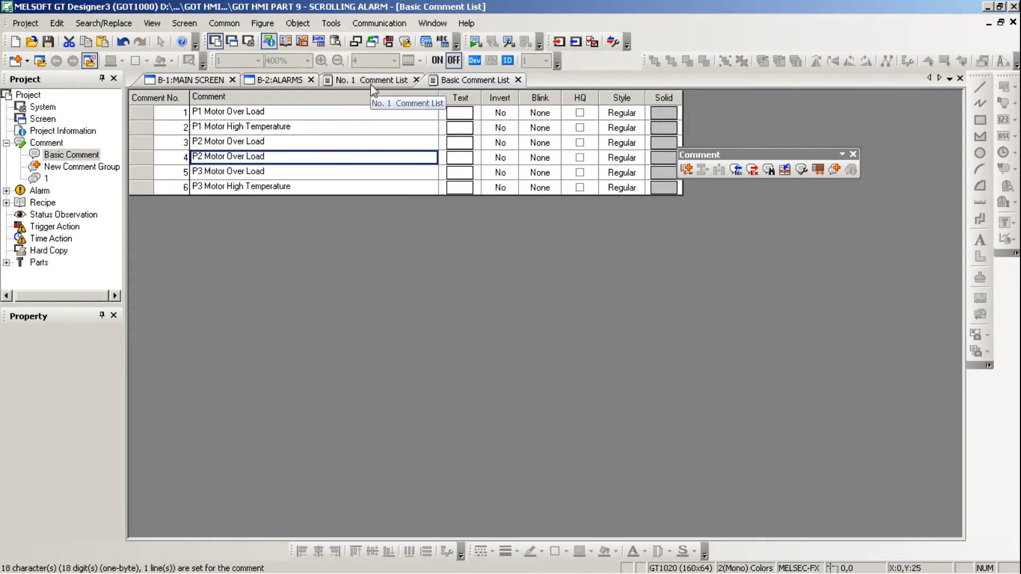
Copy basic comment 2, "P1 Motor High Temperature", into comment 4 of group 1
left_click(242, 128)
right_click(242, 130)
left_click(240, 171)
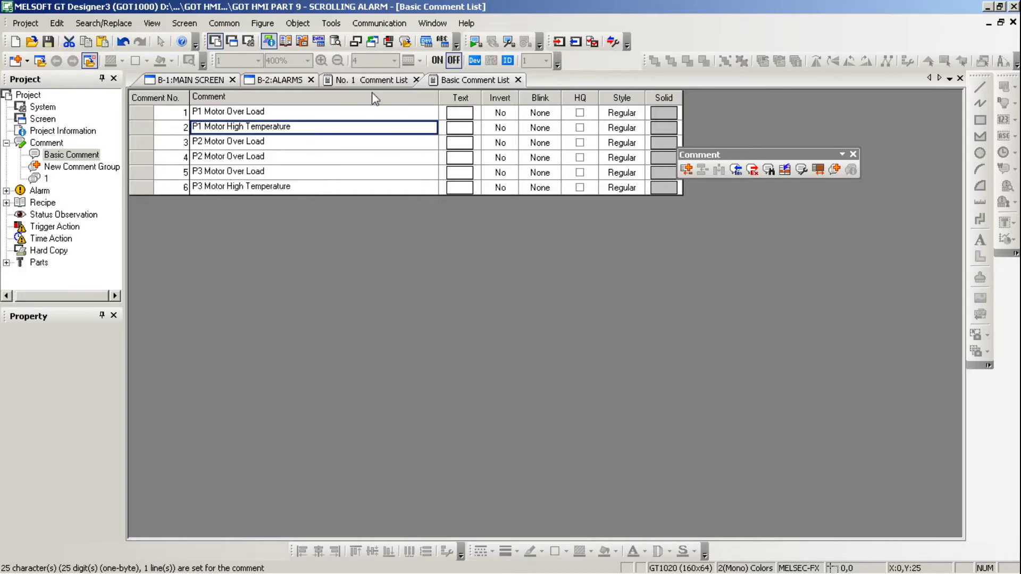
left_click(380, 80)
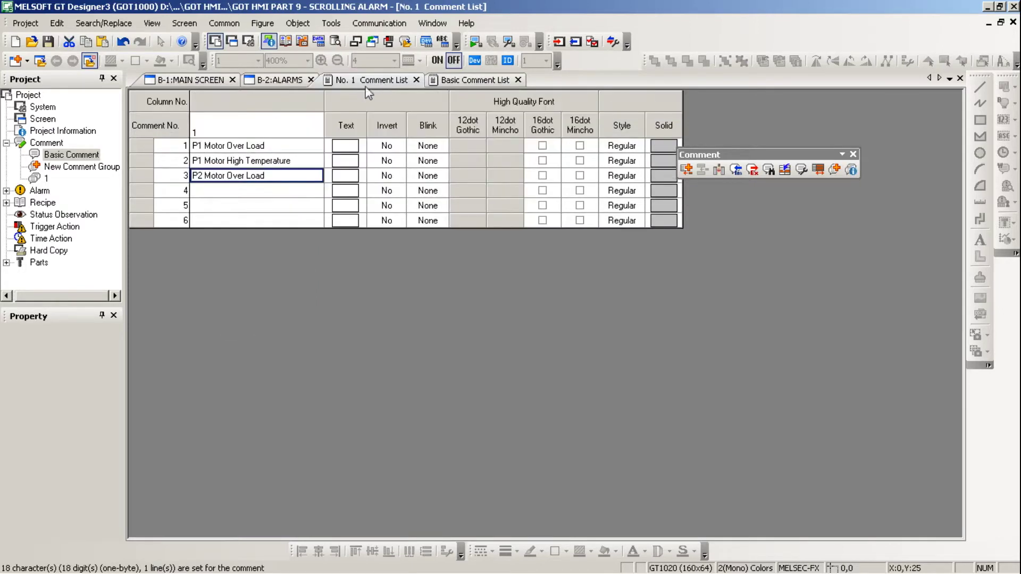
right_click(224, 192)
left_click(237, 253)
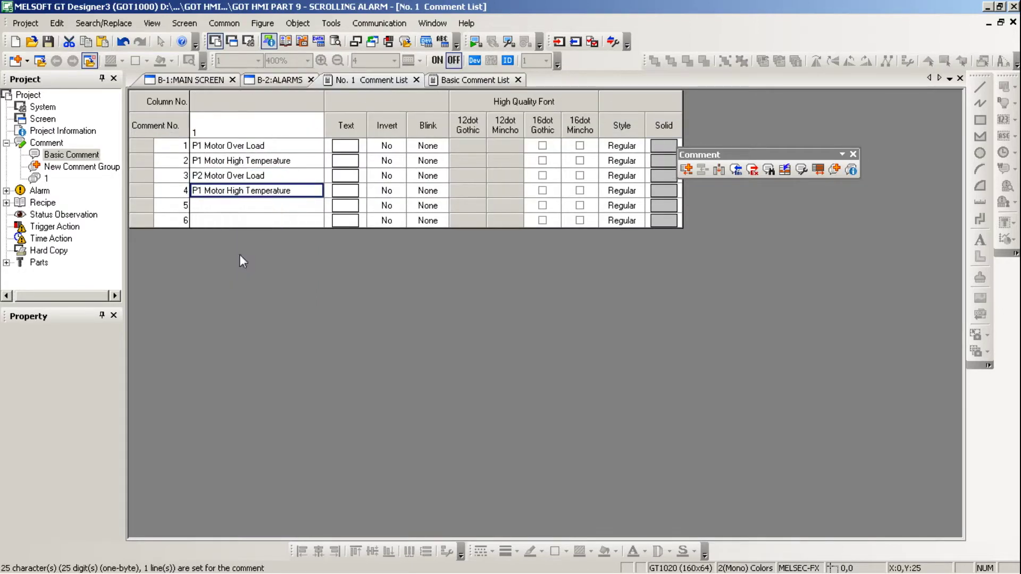
Change comment 4 of group 1 to "P2 Motor High Temperature"
double_click(201, 190)
key("BackSpace")
type("2")
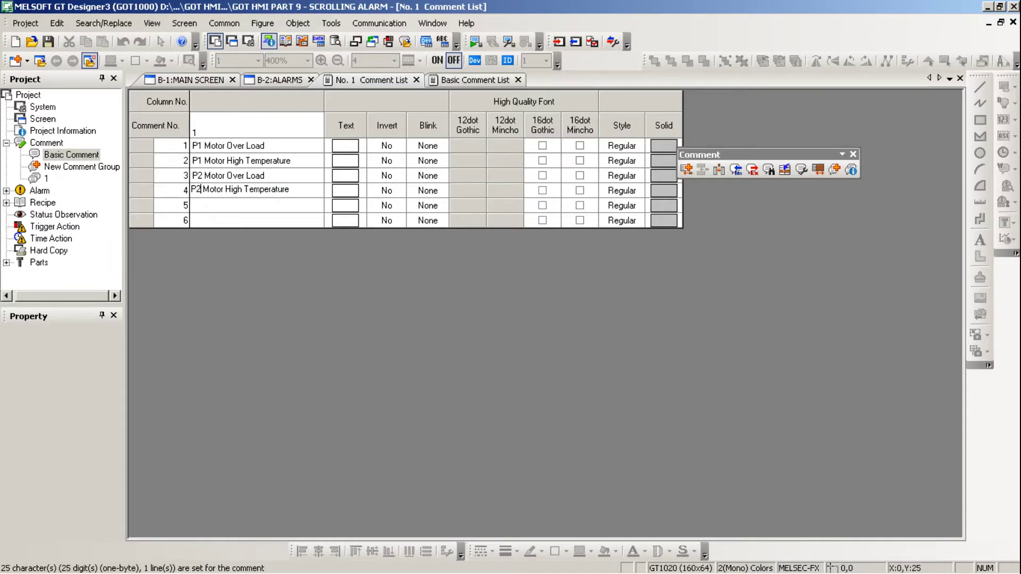
left_click(195, 205)
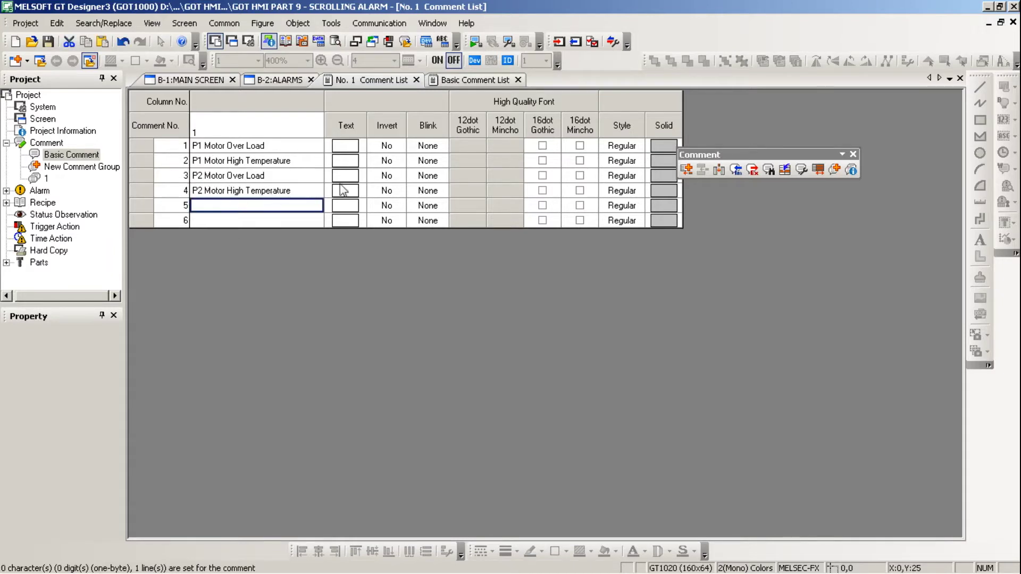
Copy "P3 Motor Over Load" from the basic comment list into comment 5 of group 1
left_click(483, 84)
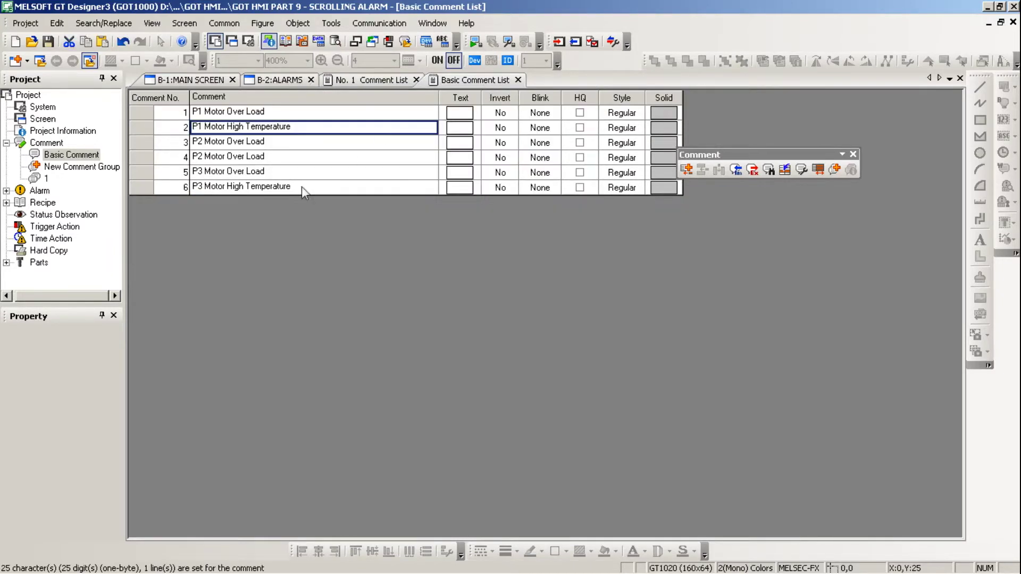
right_click(232, 172)
left_click(238, 219)
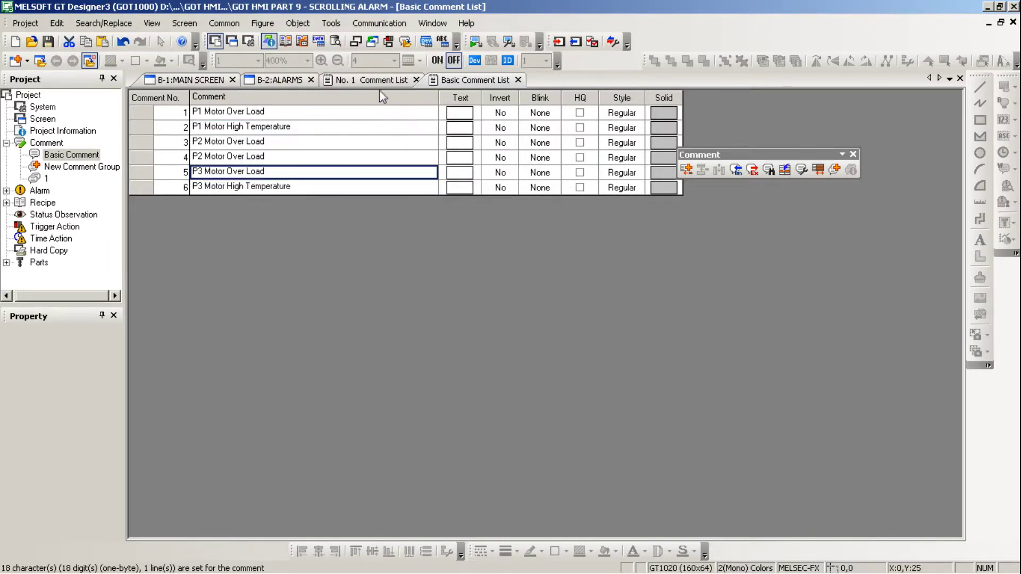
left_click(379, 80)
right_click(236, 211)
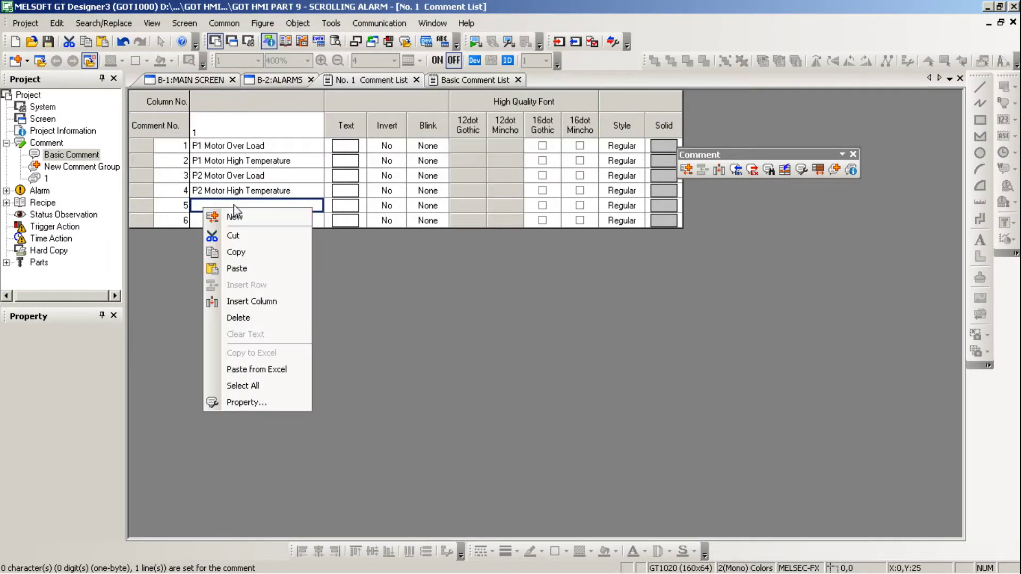
left_click(248, 266)
Copy "P3 Motor High Temperature" from the basic comment list into comment 6 of group 1
left_click(463, 83)
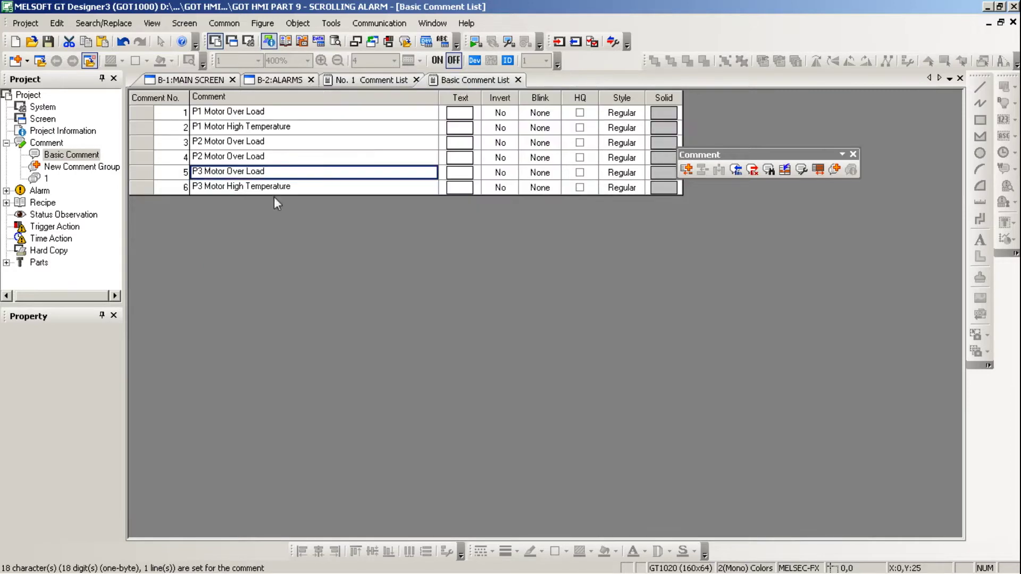
left_click(261, 186)
right_click(260, 186)
left_click(250, 234)
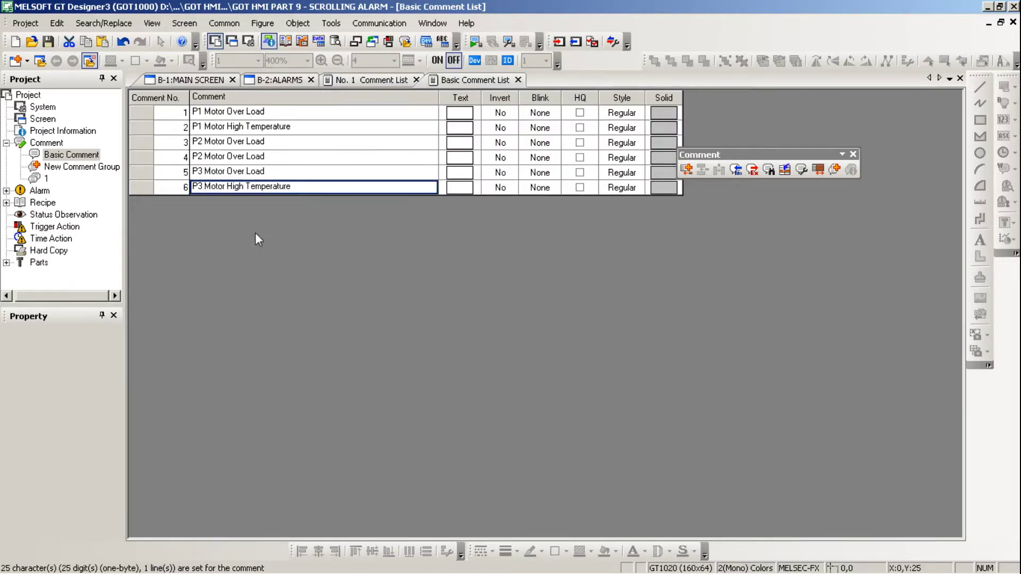
left_click(367, 80)
right_click(250, 222)
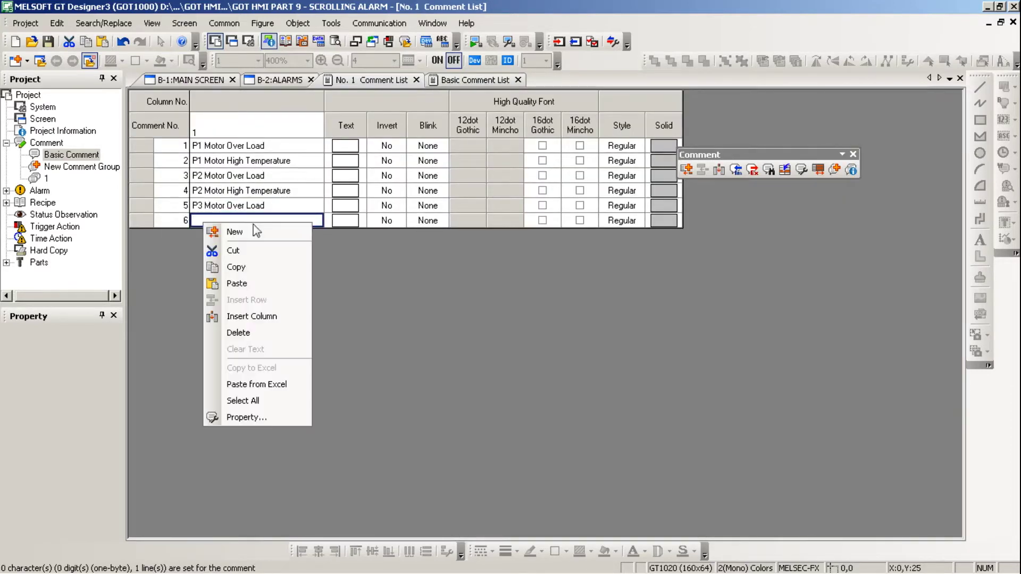
left_click(247, 283)
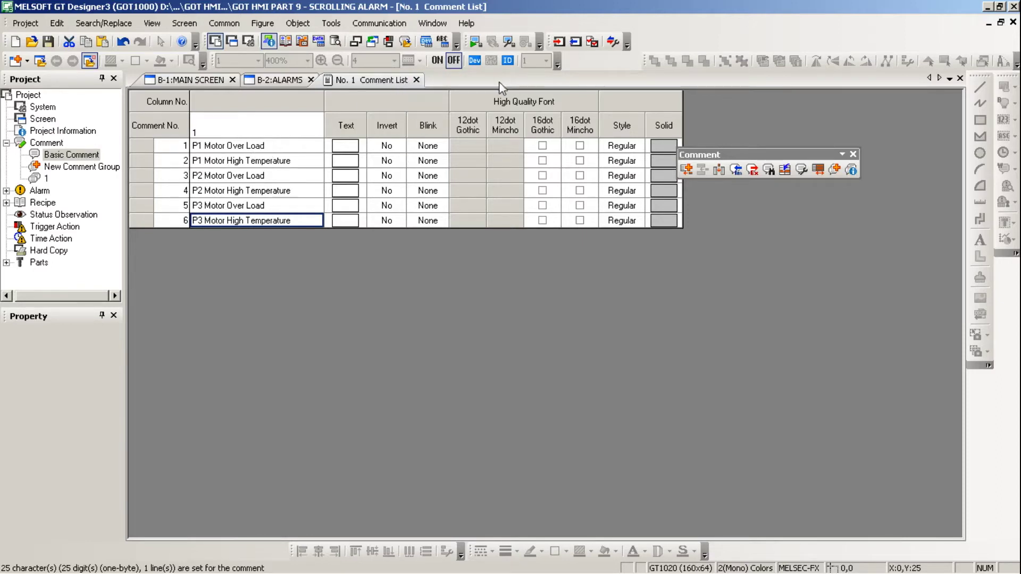
Open the Alarm Flow settings and check the motor fault inputs in the GX Works2 ladder program
left_click(225, 24)
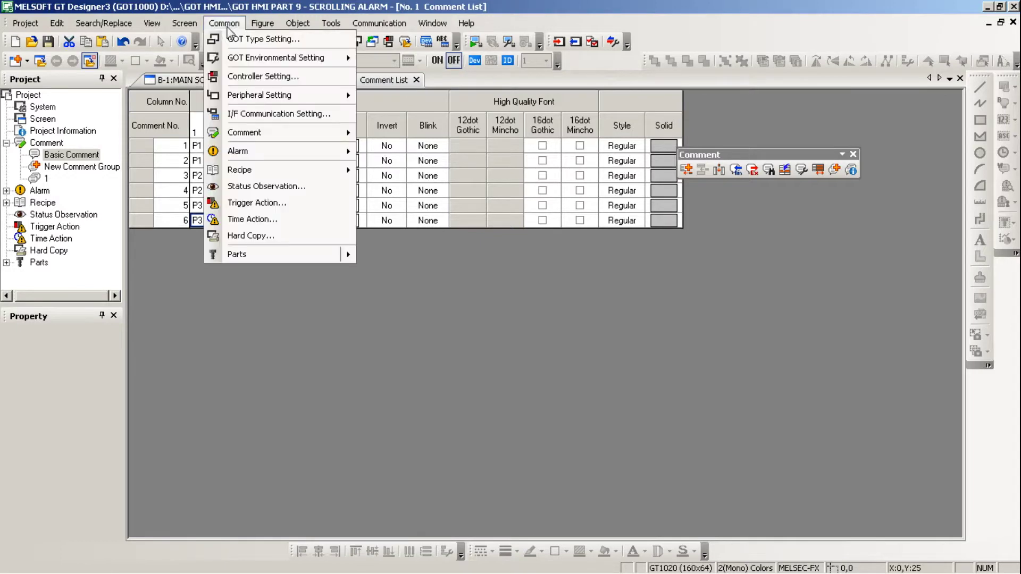
mouse_move(249, 151)
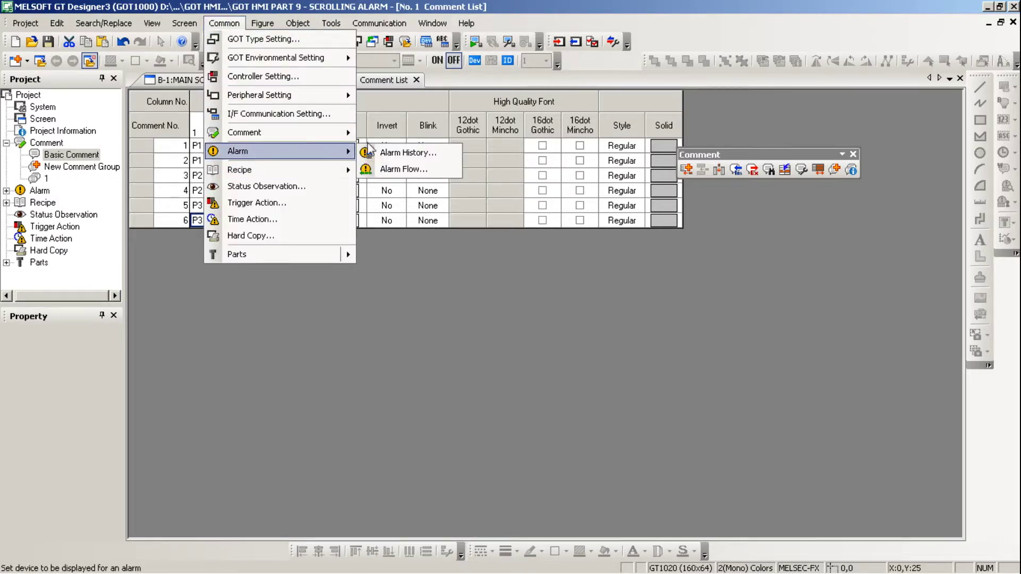
left_click(404, 169)
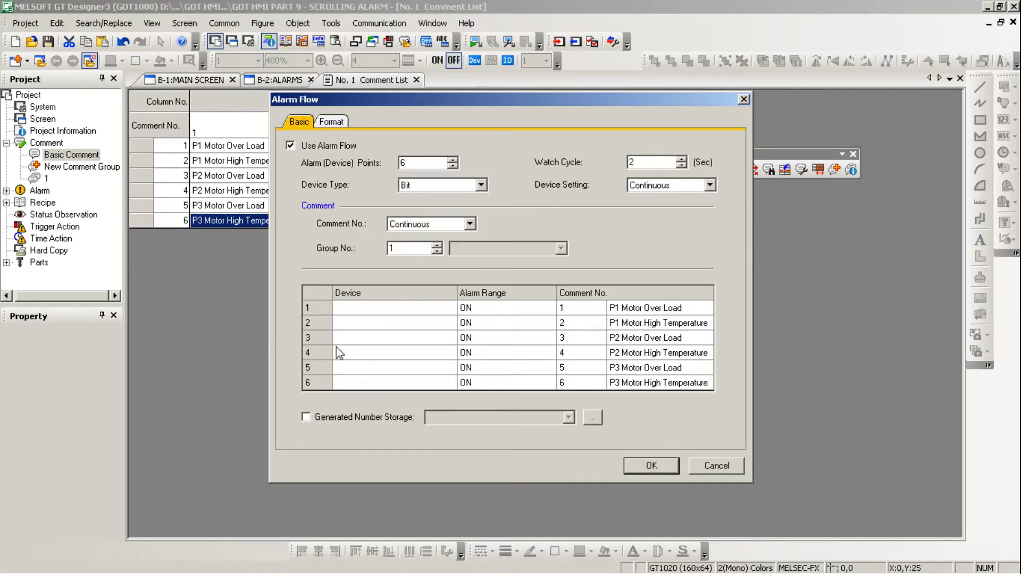
left_click(357, 307)
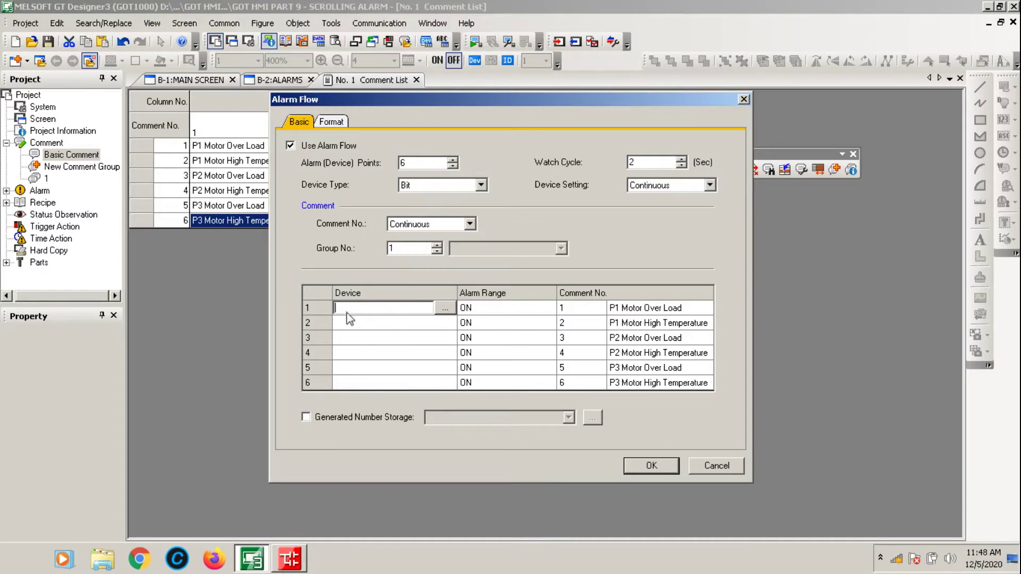
left_click(253, 559)
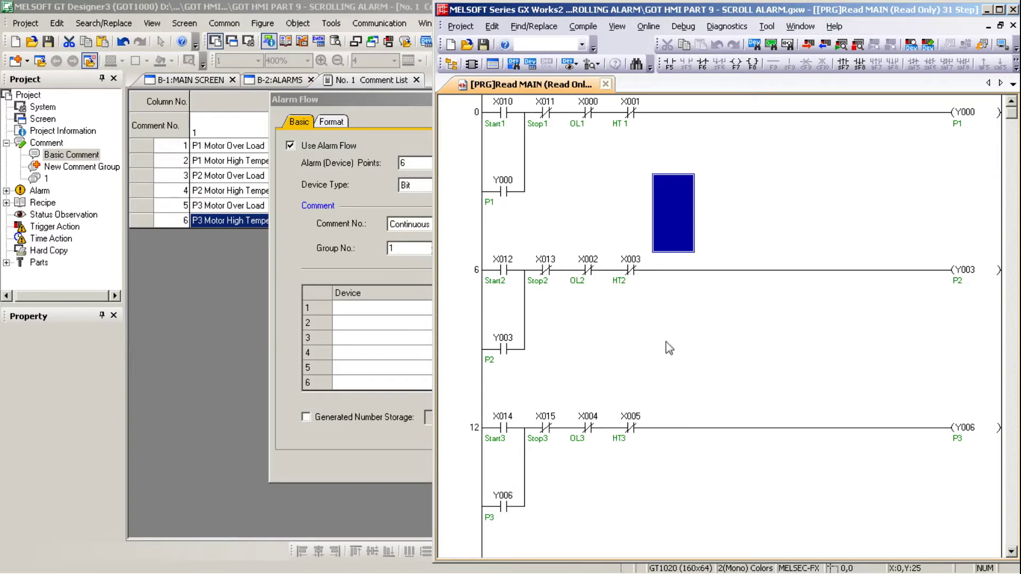
Return to GT Designer3, set the first alarm flow device to X0 and accept the settings
left_click(371, 319)
left_click(379, 309)
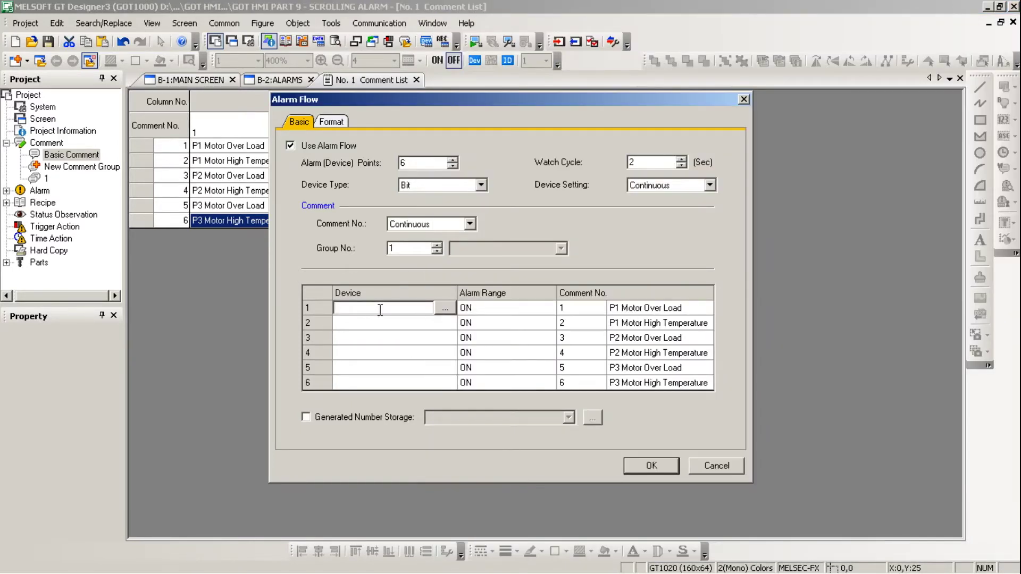
type("x0")
key("Return")
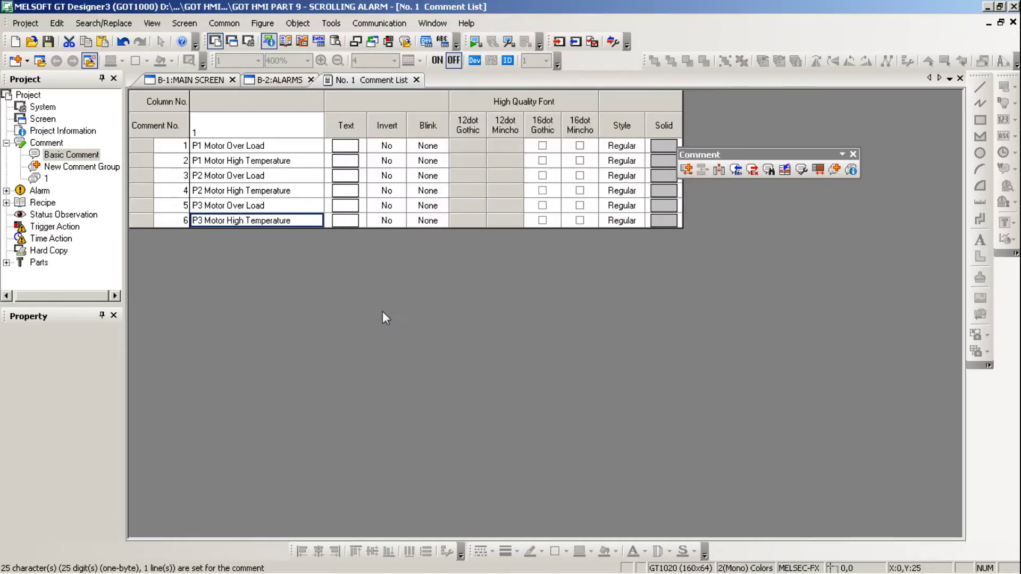
Reopen the Alarm Flow settings and review the assigned alarm devices and the comment numbering option
left_click(222, 24)
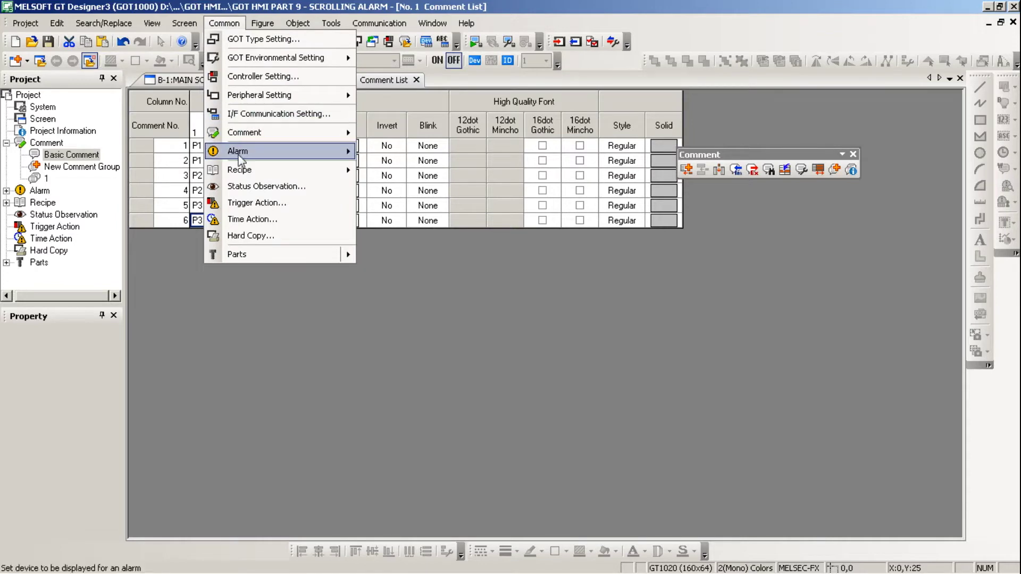
left_click(390, 176)
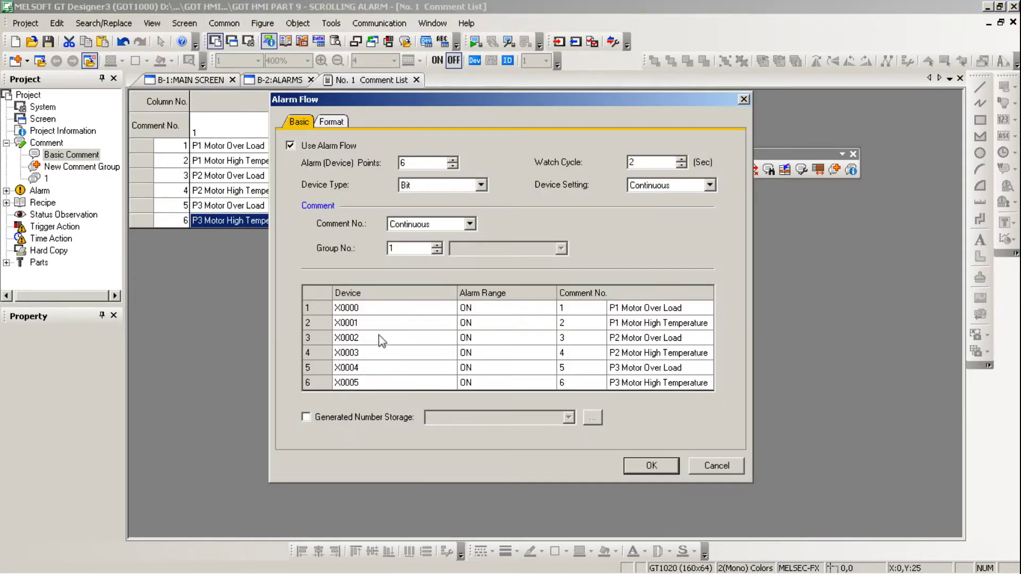
left_click(374, 326)
left_click(375, 337)
left_click(469, 224)
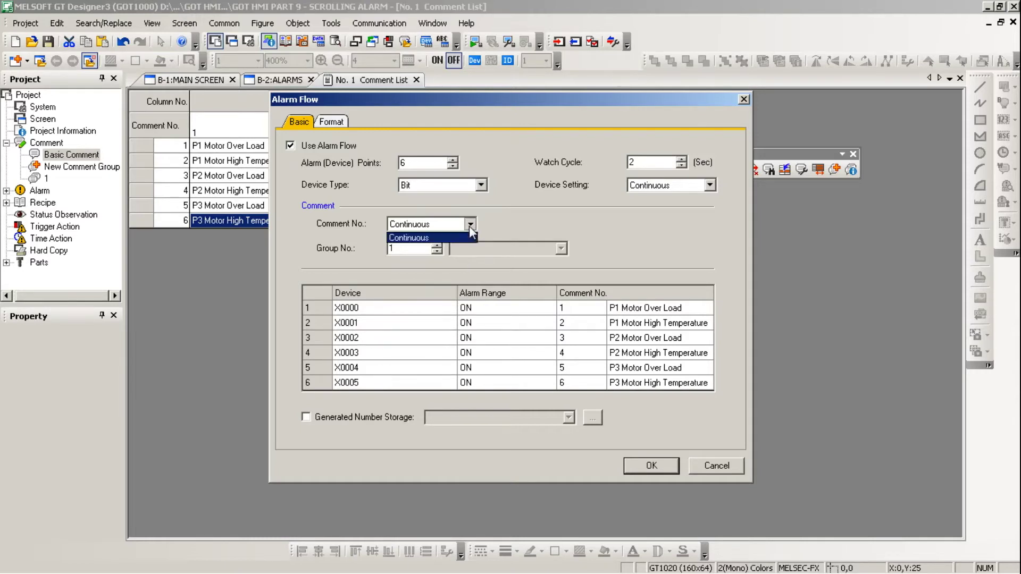
left_click(469, 226)
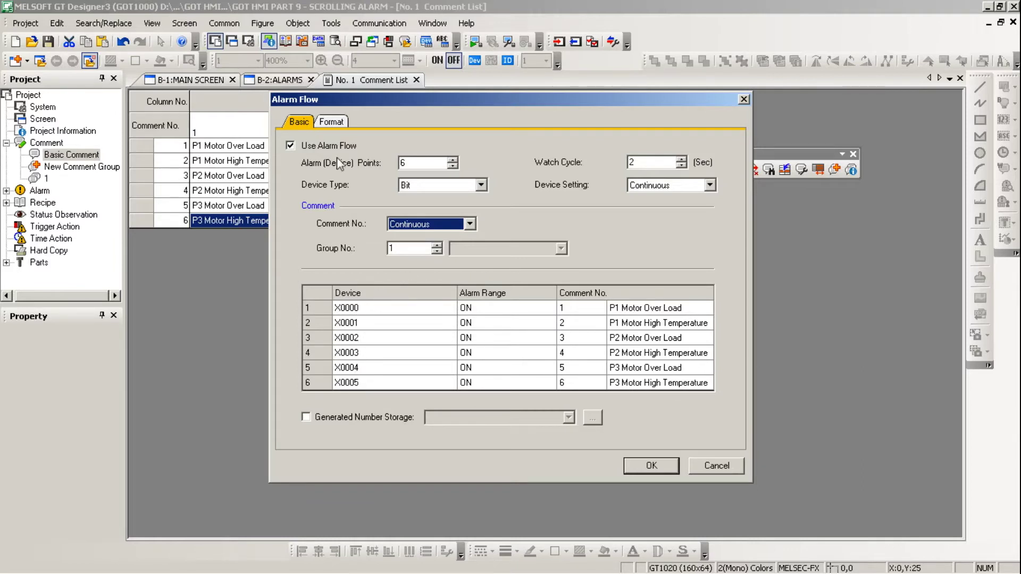
Select the Medium flow rate in the alarm flow format and accept the settings
left_click(332, 123)
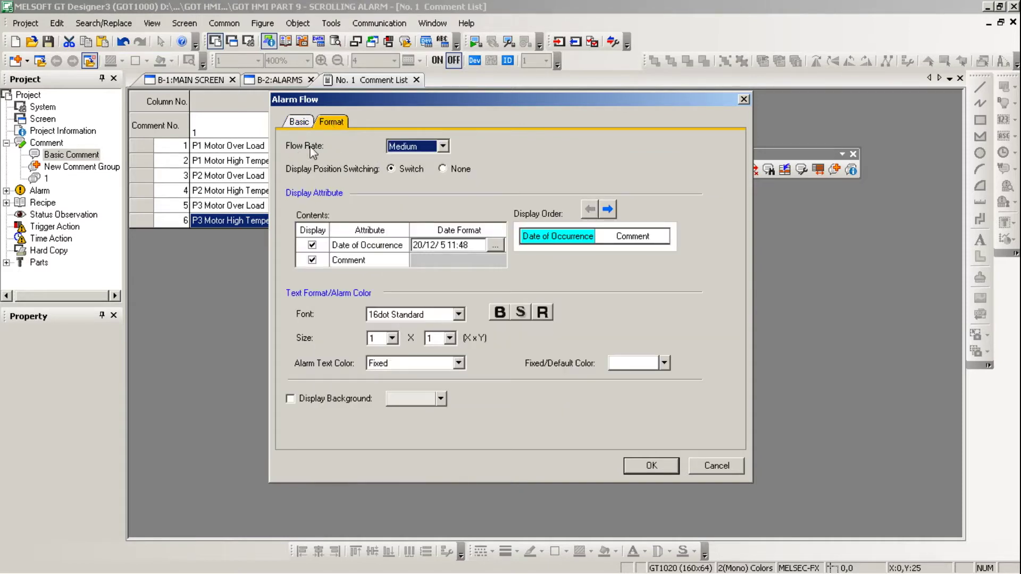
left_click(444, 146)
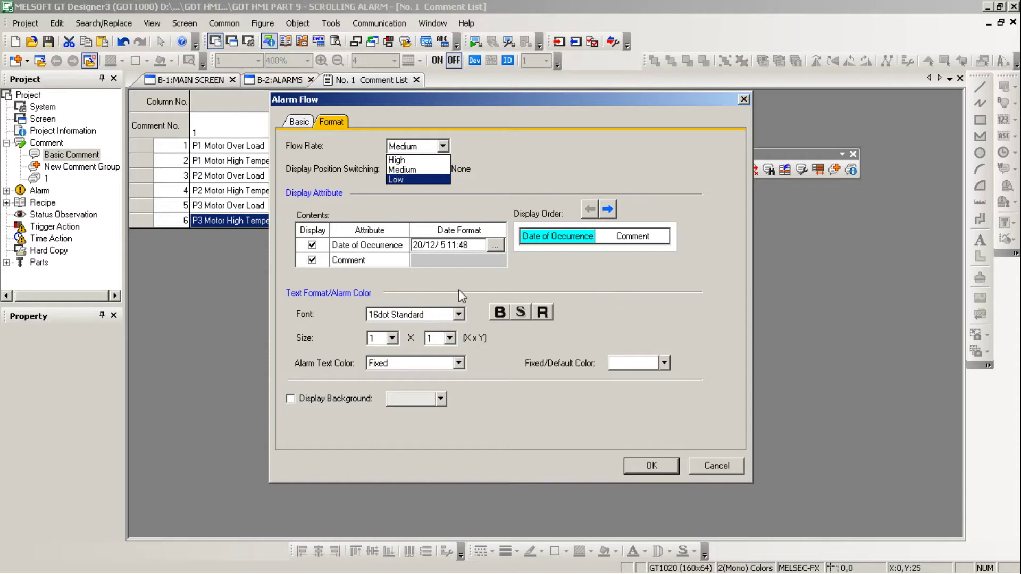
left_click(407, 169)
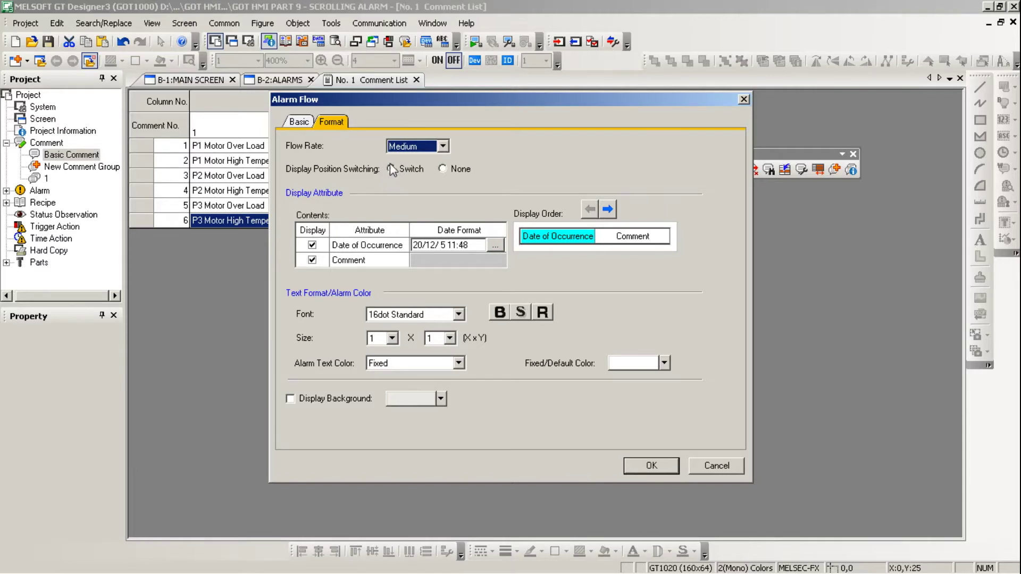
mouse_move(285, 573)
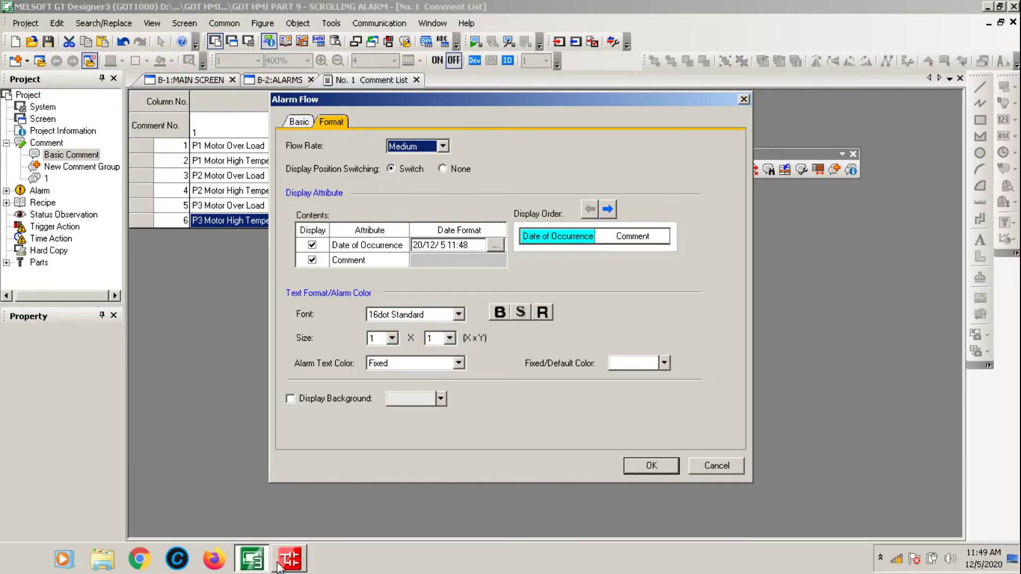
left_click(249, 568)
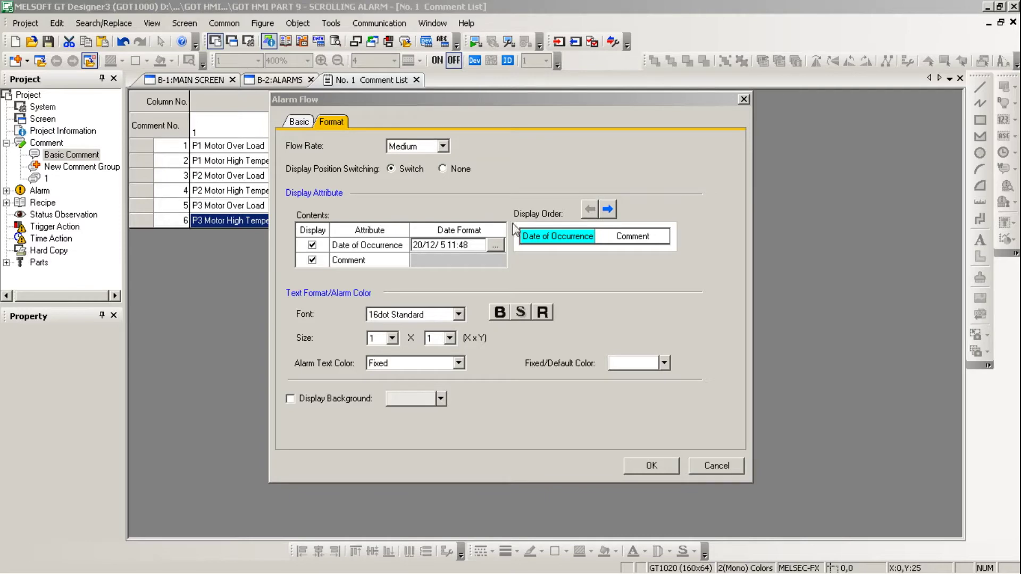
left_click(649, 466)
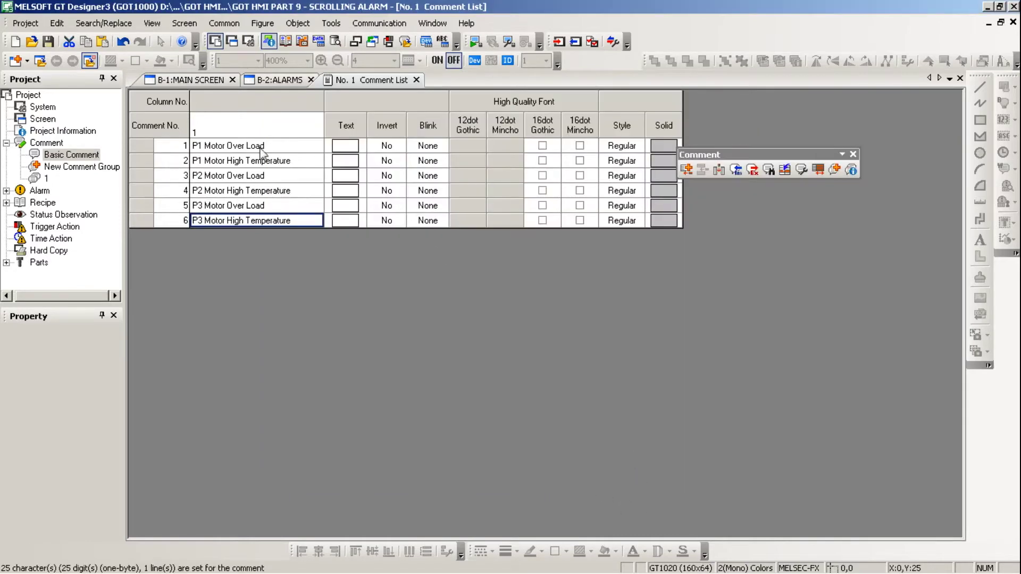
Display the B-1 main screen and reopen the format settings of the alarm flow
left_click(161, 74)
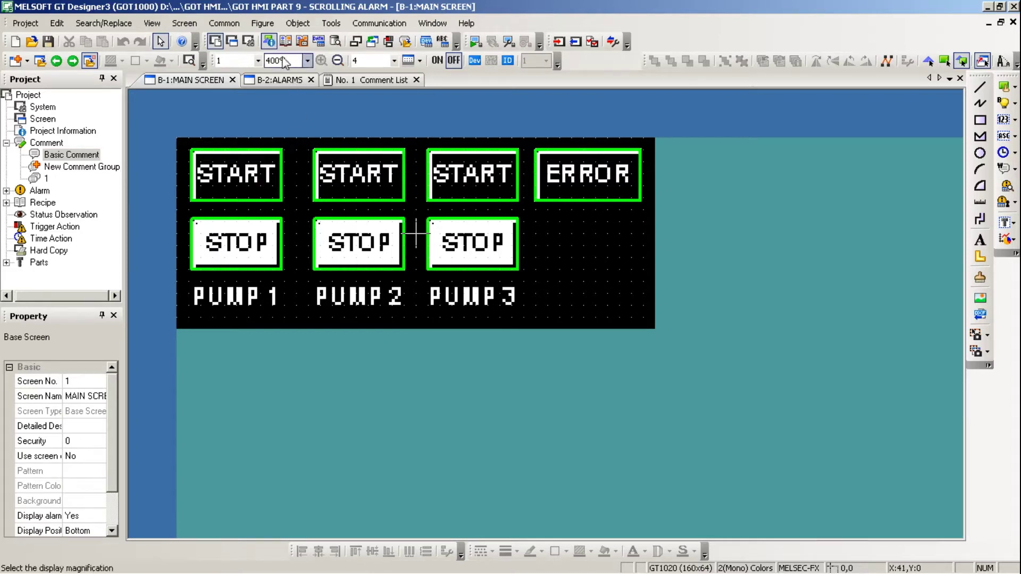
left_click(222, 24)
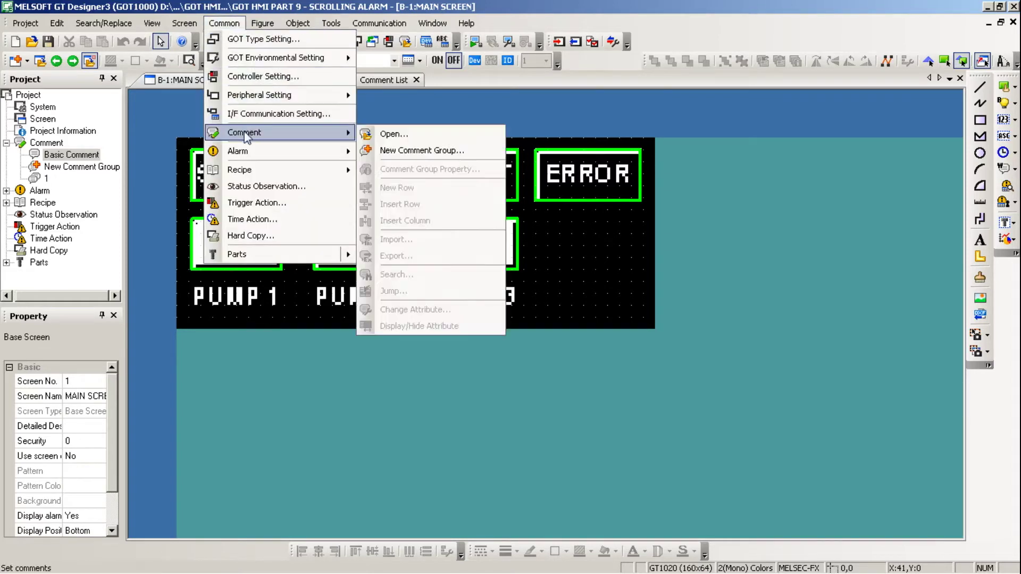
mouse_move(276, 151)
left_click(390, 170)
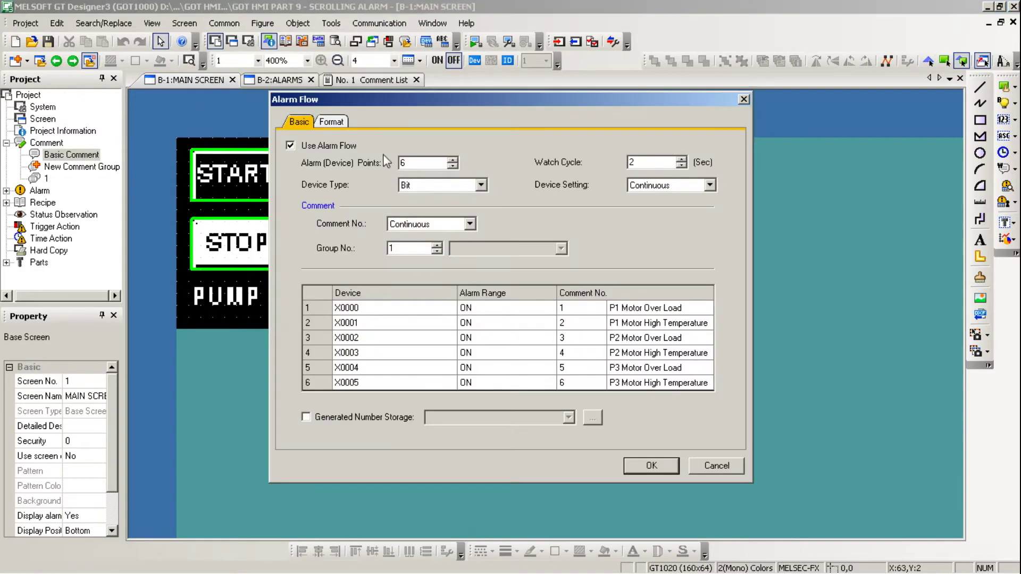
left_click(338, 124)
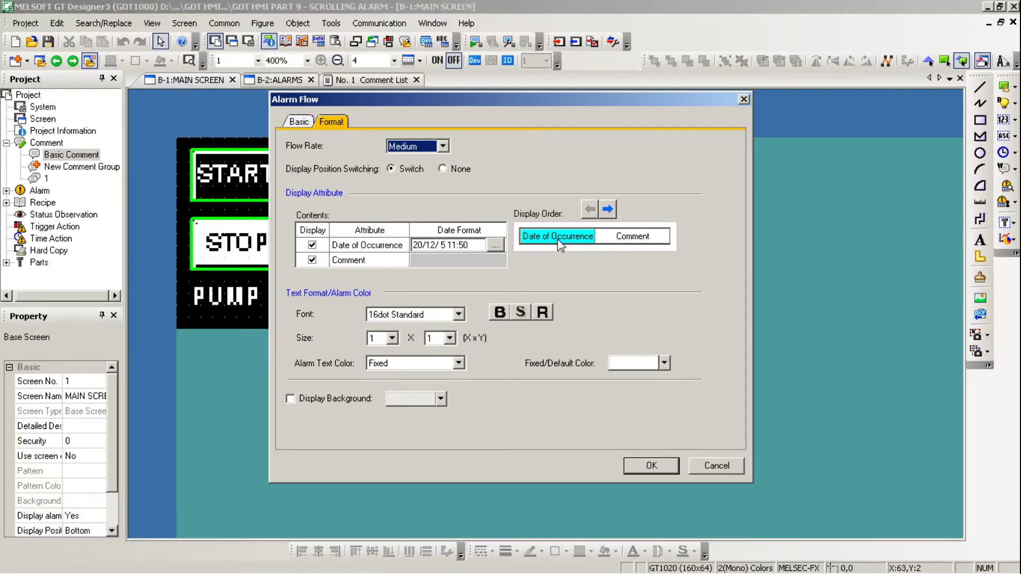
Try placing the date of occurrence after the comment, restore the display order, and keep the alarm text size at 1 x 1
left_click(607, 210)
left_click(587, 211)
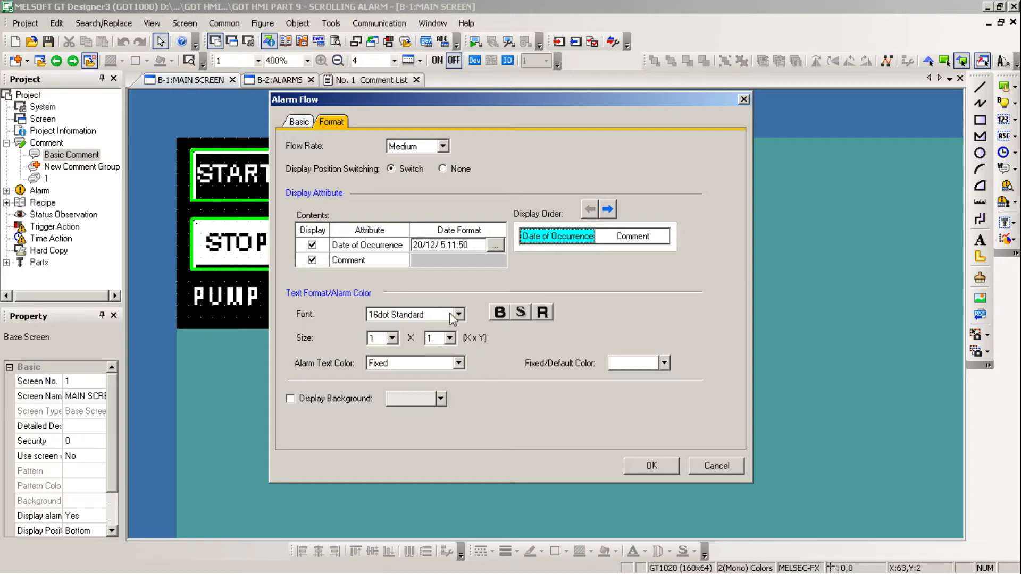
left_click(392, 339)
left_click(397, 346)
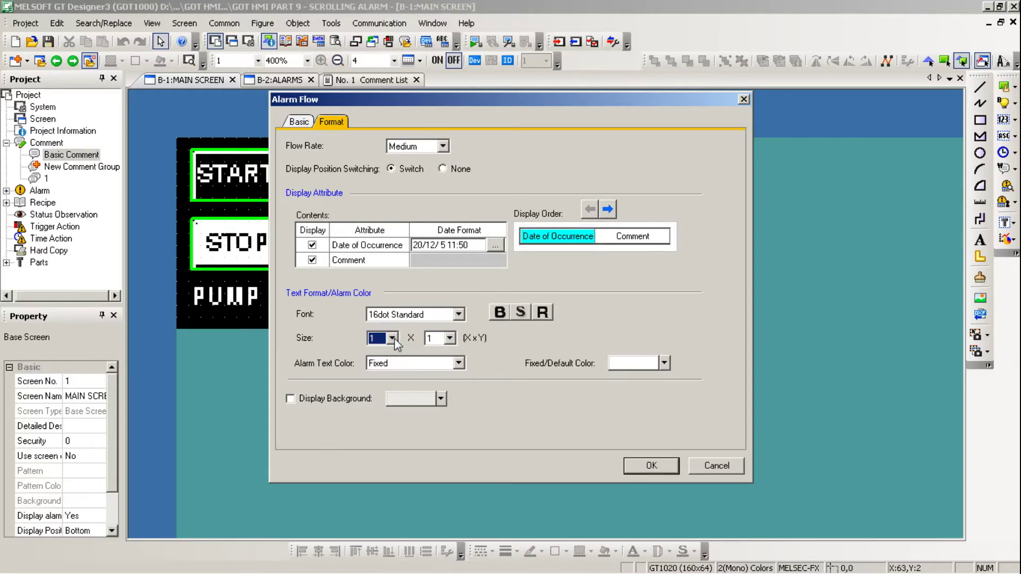
left_click(449, 338)
left_click(448, 342)
Enable a white display background for the alarm flow, set the fixed alarm text color to black, and accept the settings
left_click(295, 403)
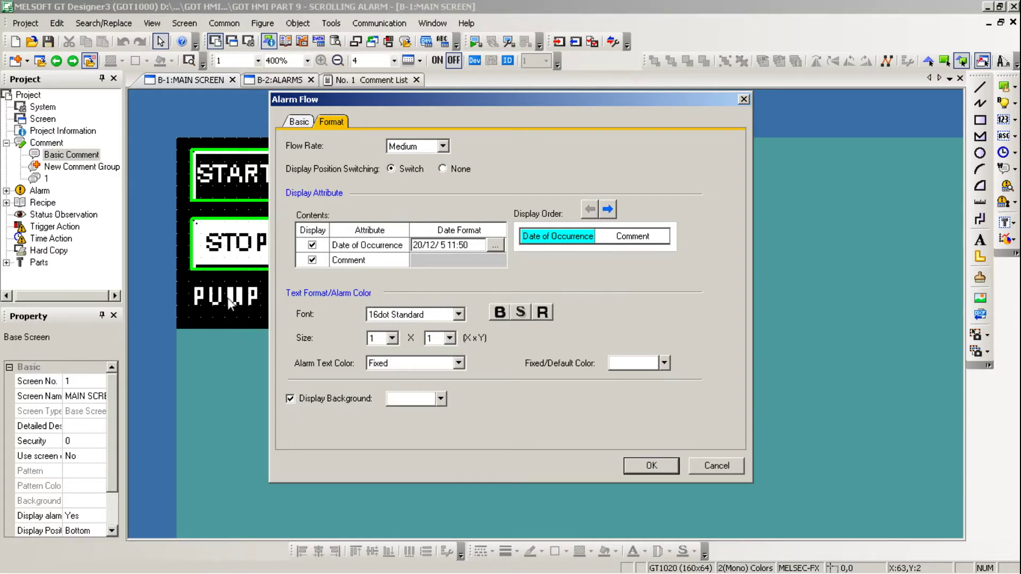
left_click_drag(477, 98, 749, 104)
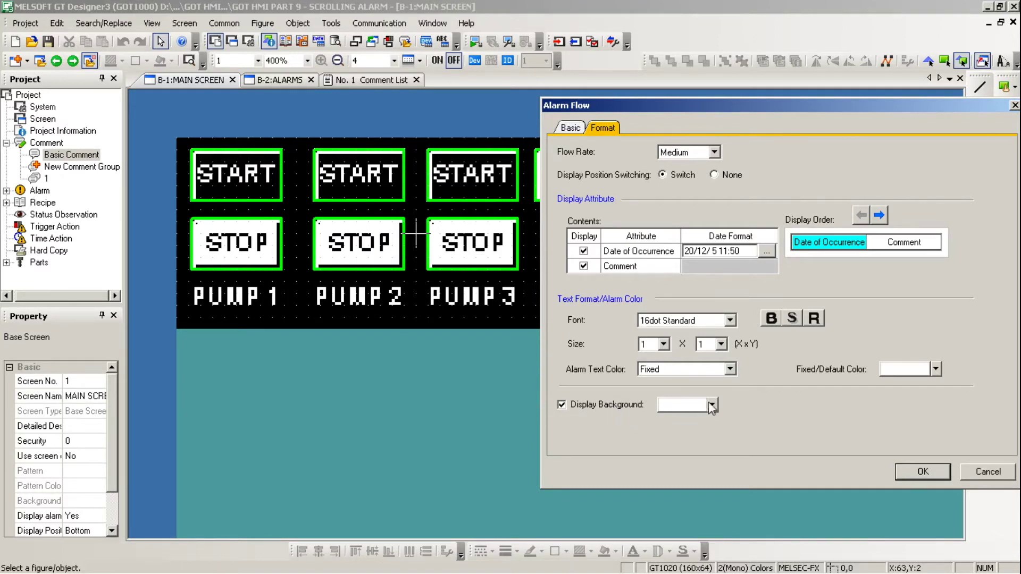
left_click(936, 369)
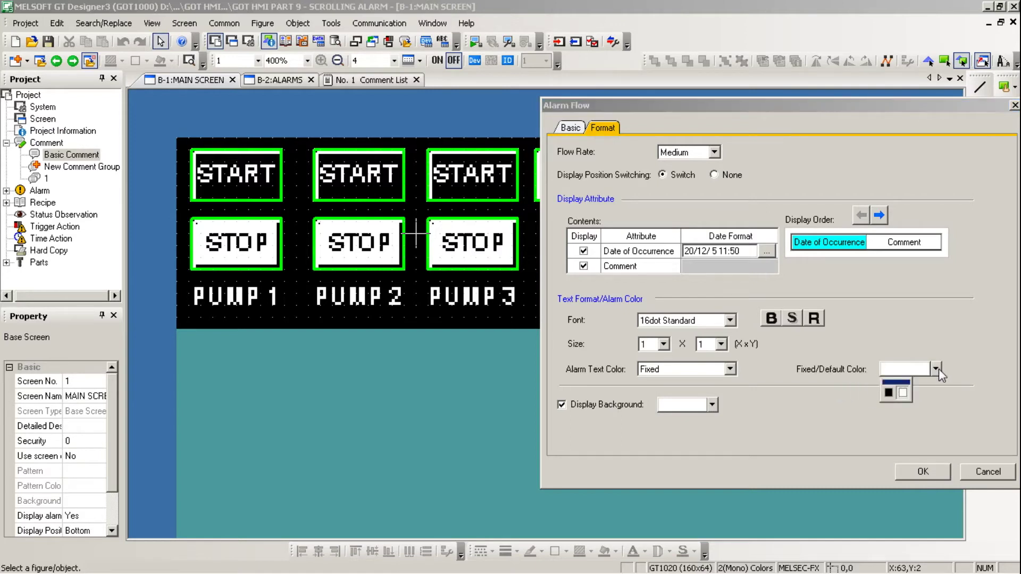
left_click(888, 393)
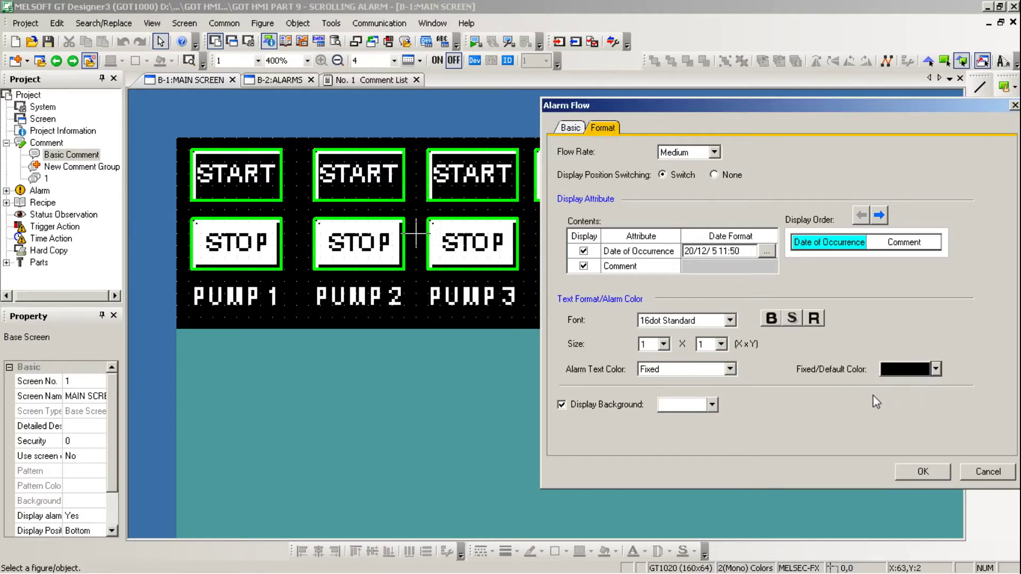
left_click(923, 472)
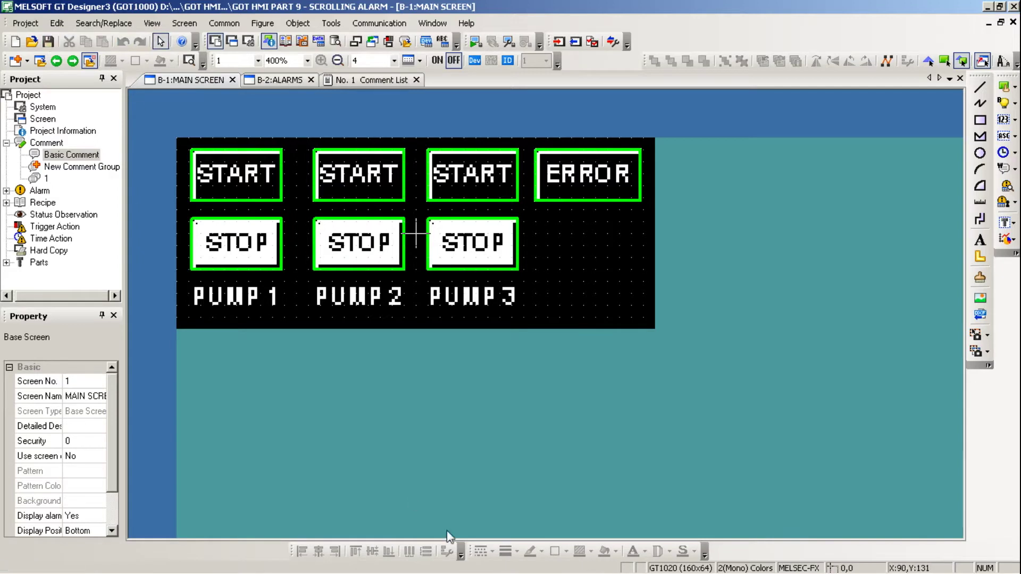
Switch to GX Works2 and start the PLC simulation, then return to GT Designer3 and launch the HMI simulator
left_click(290, 558)
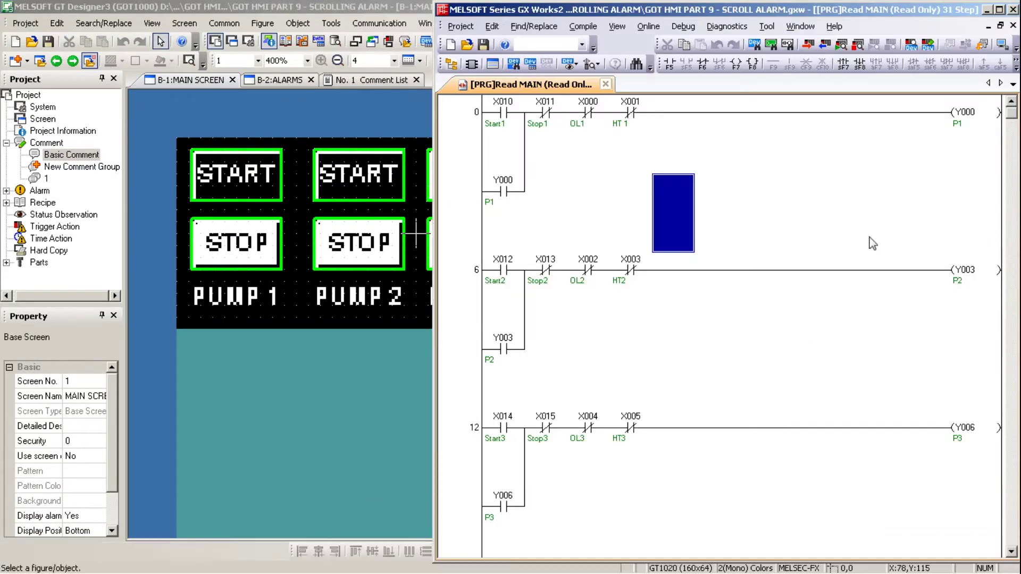
left_click(1002, 46)
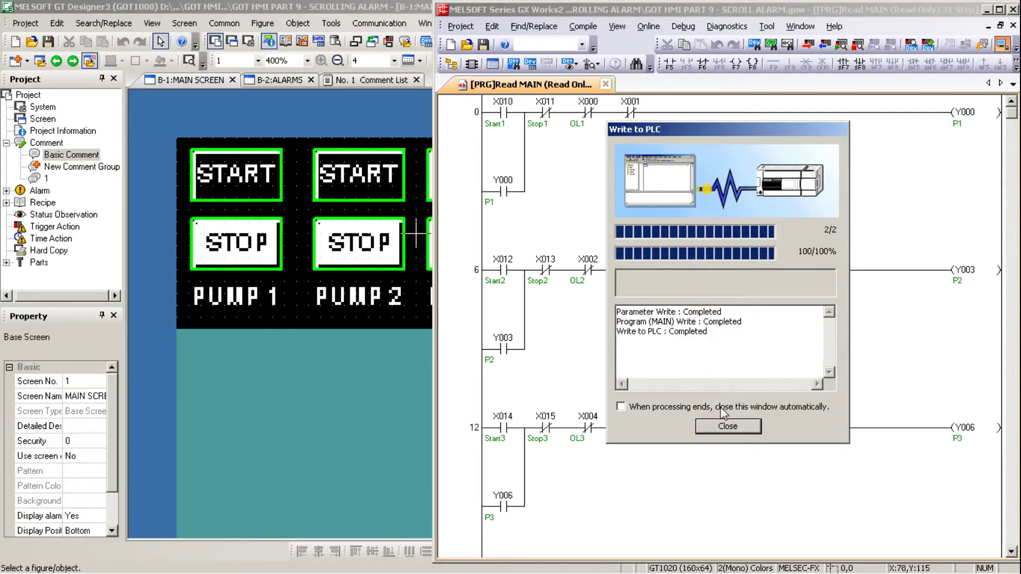
left_click(726, 433)
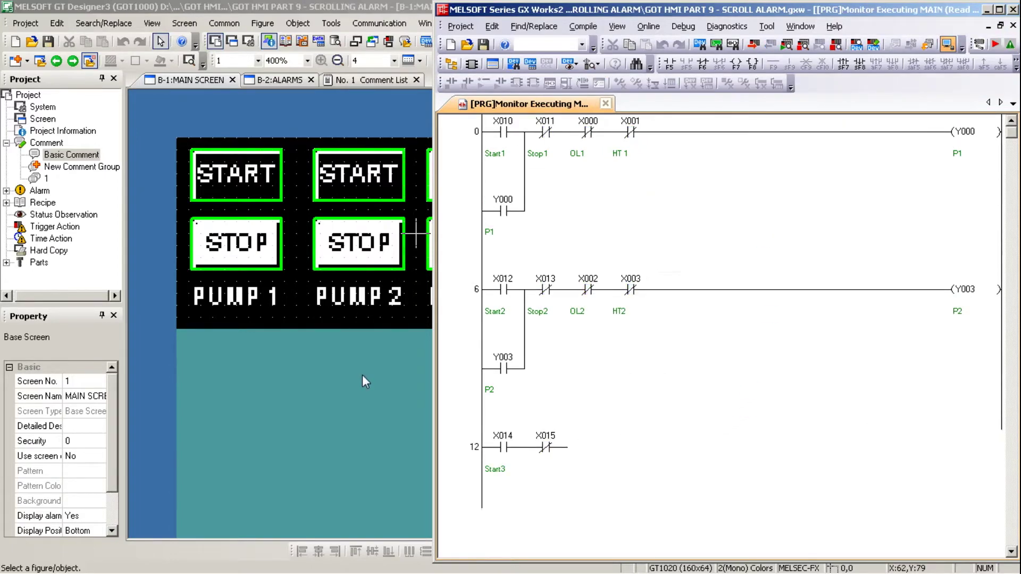
left_click(358, 375)
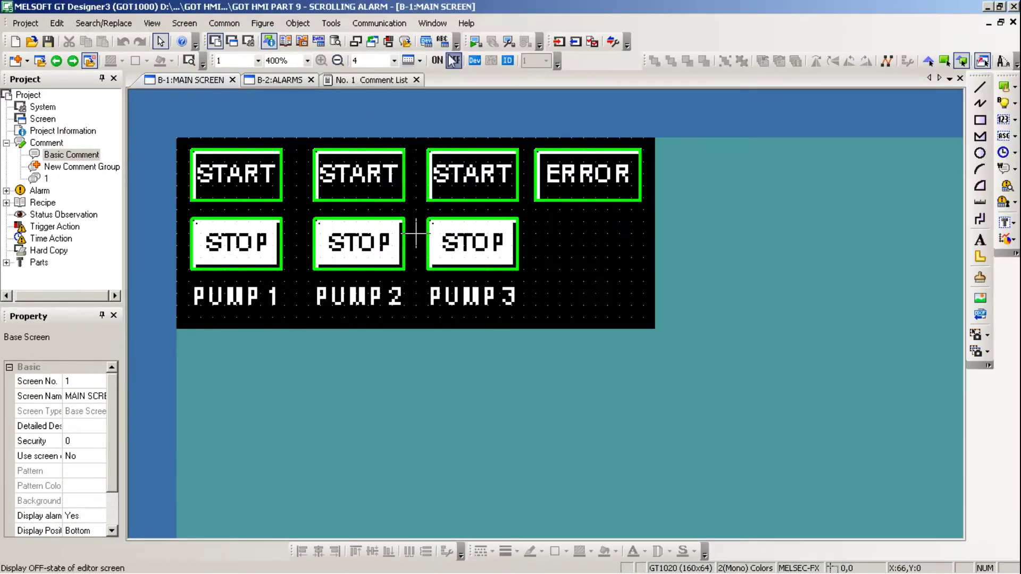
left_click(475, 43)
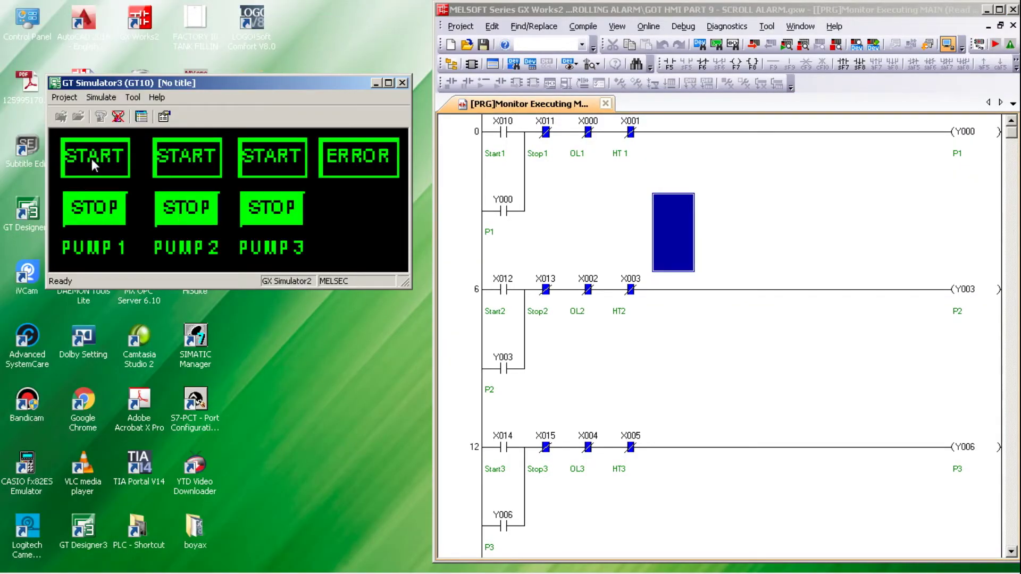
Start pumps 1, 2 and 3 on the simulated HMI screen
left_click(92, 160)
left_click(173, 160)
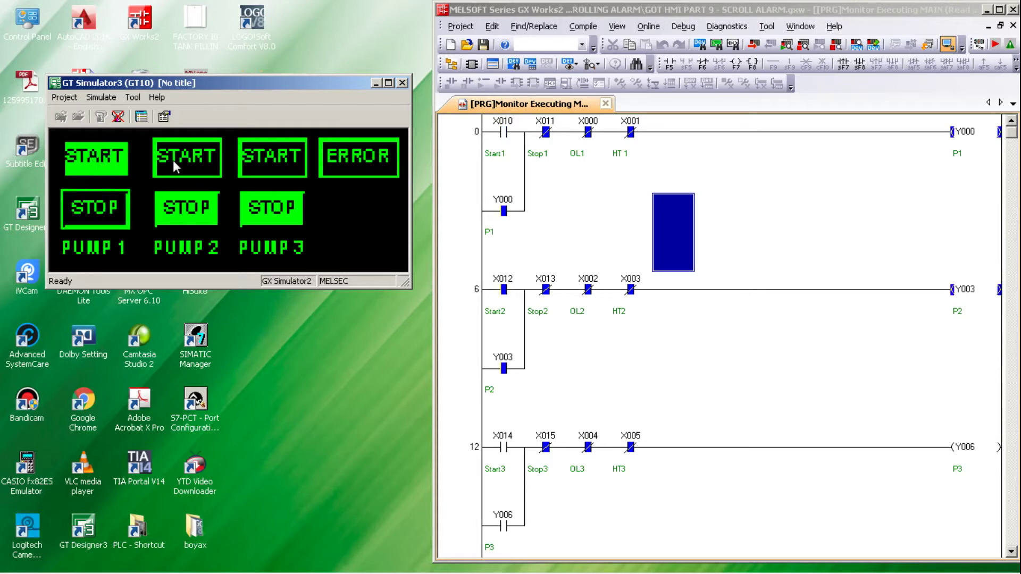
left_click(265, 155)
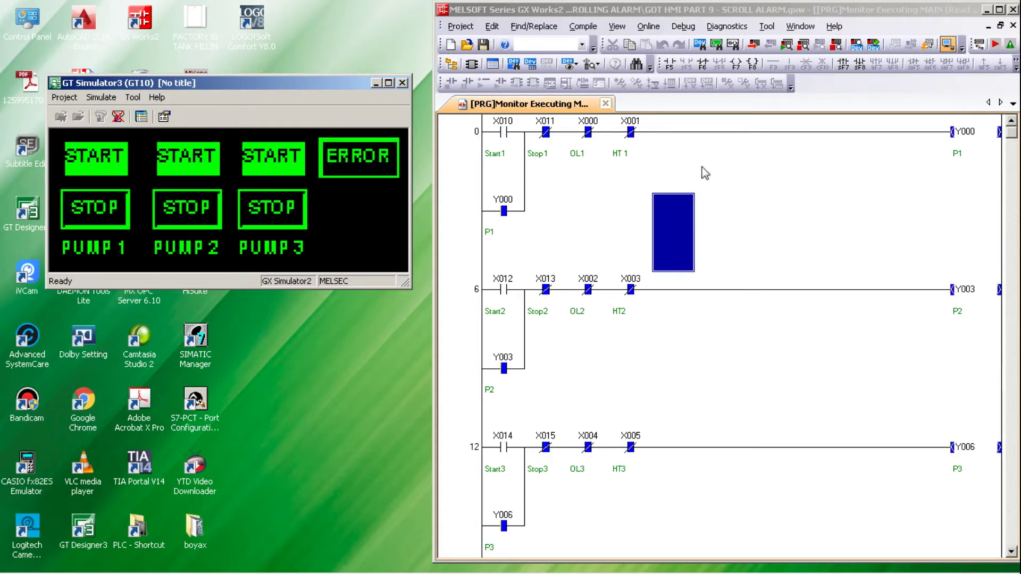
Toggle the pump 1 overload input X000 in GX Works2 and test switching the scrolling alarm's display position in the simulator
left_click(590, 139)
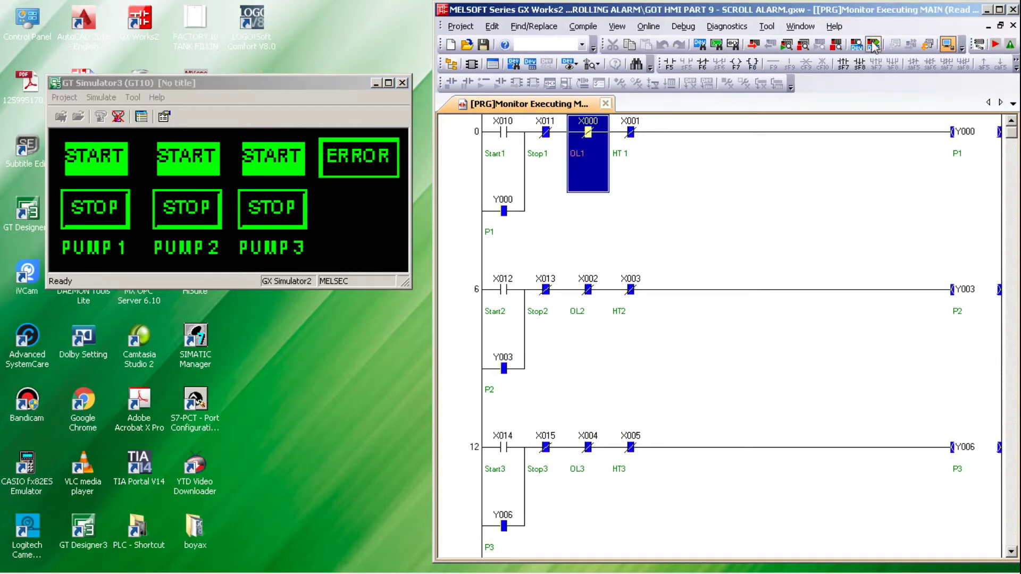
left_click(873, 45)
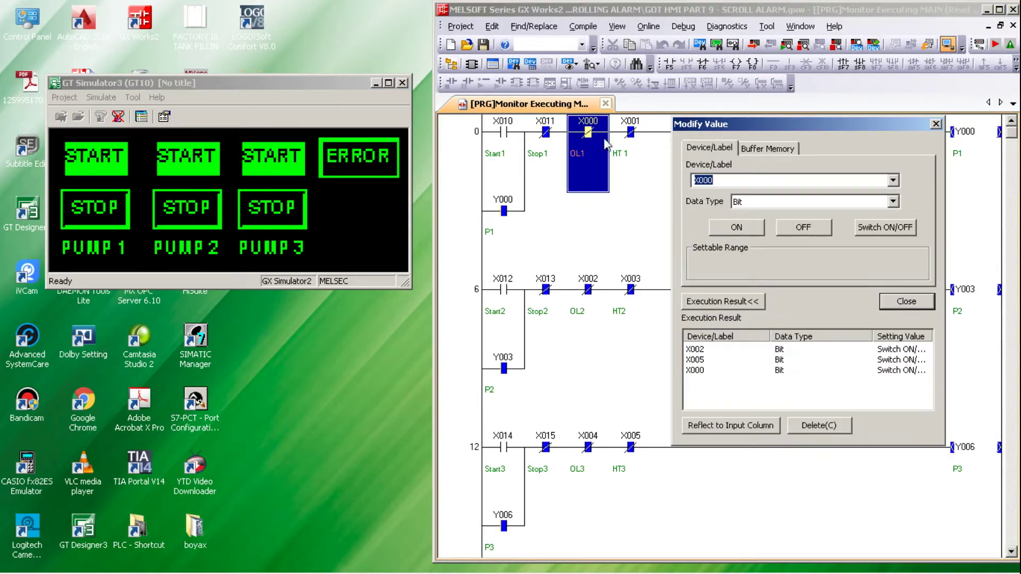
left_click(902, 232)
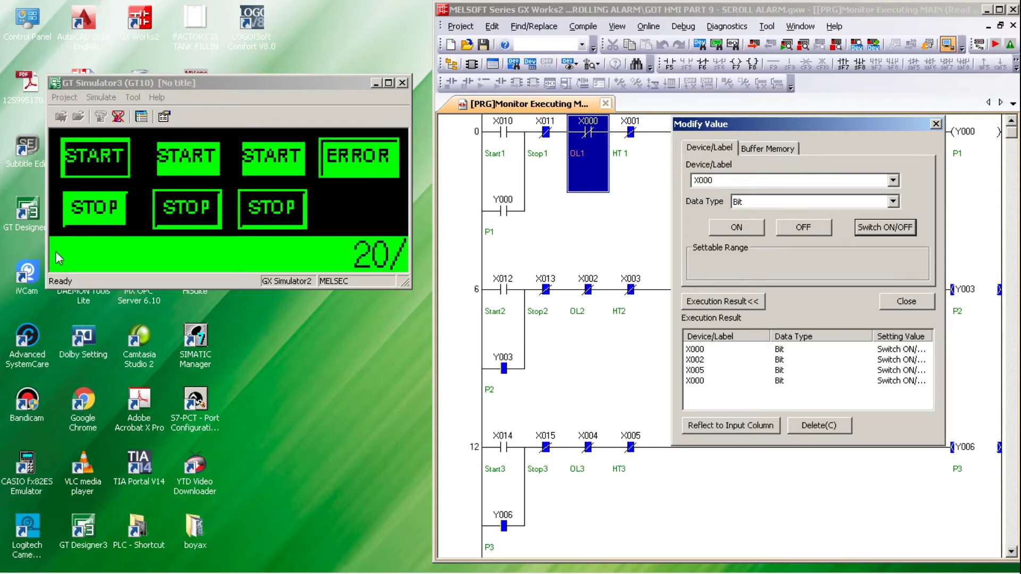
left_click(59, 258)
left_click_drag(59, 258, 69, 151)
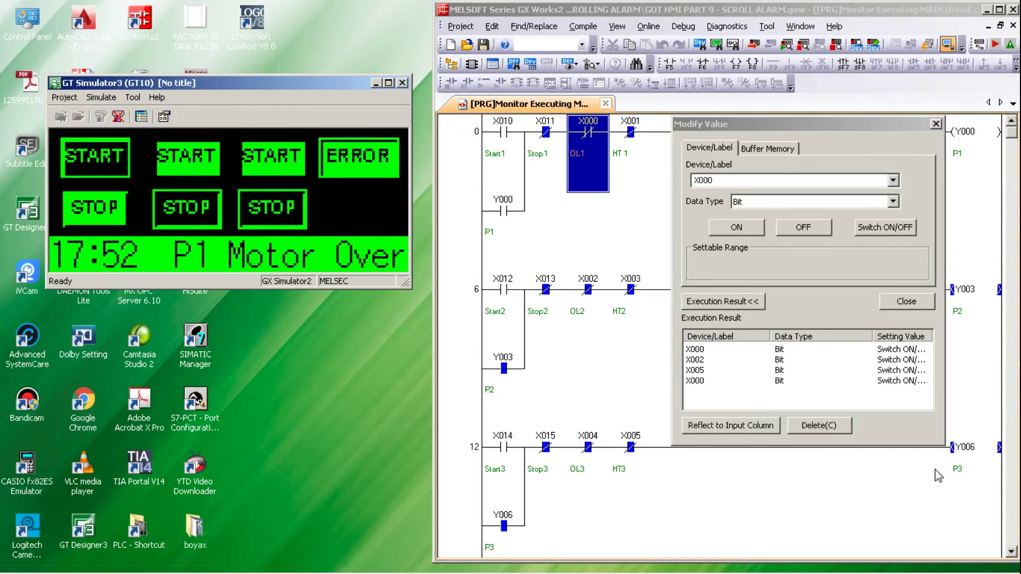
Toggle the pump 3 high-temperature input X005 and the pump 2 overload input X002 to trigger their alarms
left_click(630, 449)
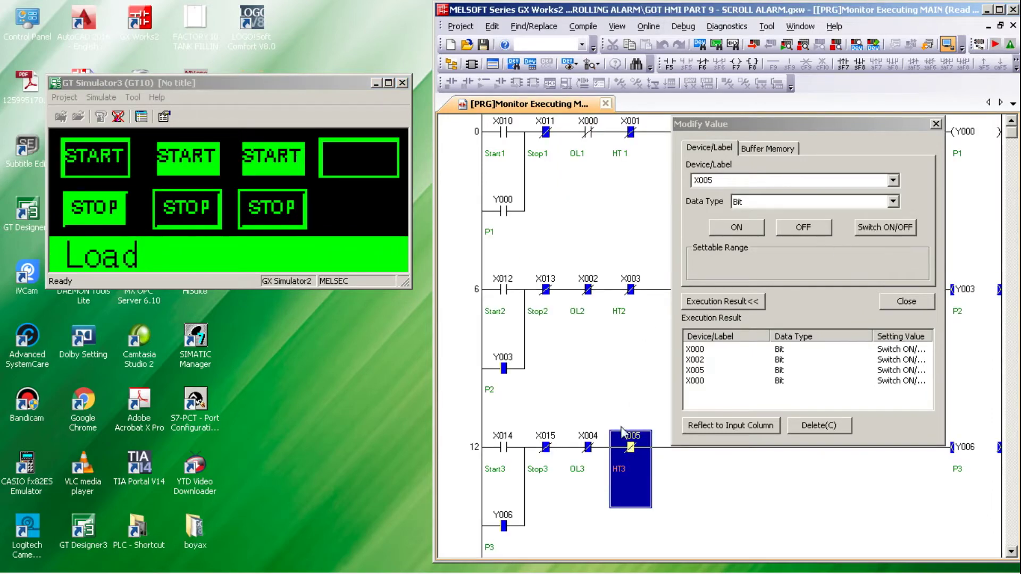
left_click(884, 228)
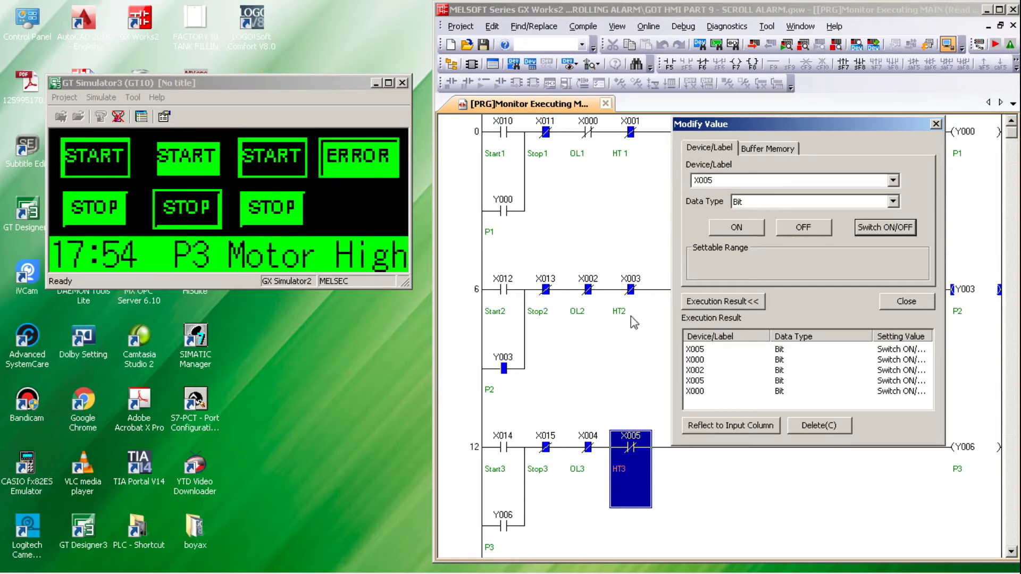
left_click(591, 296)
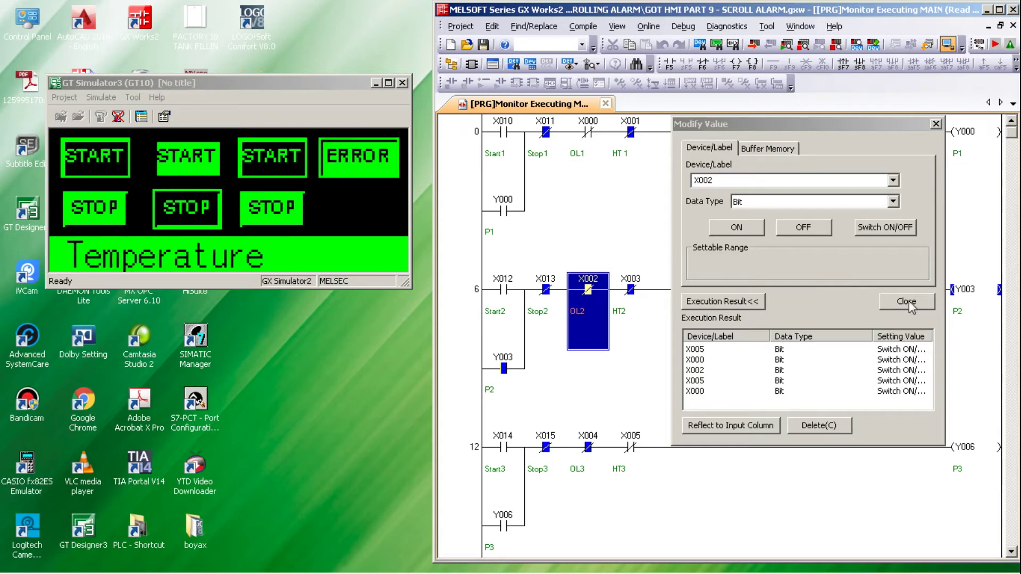
left_click(908, 232)
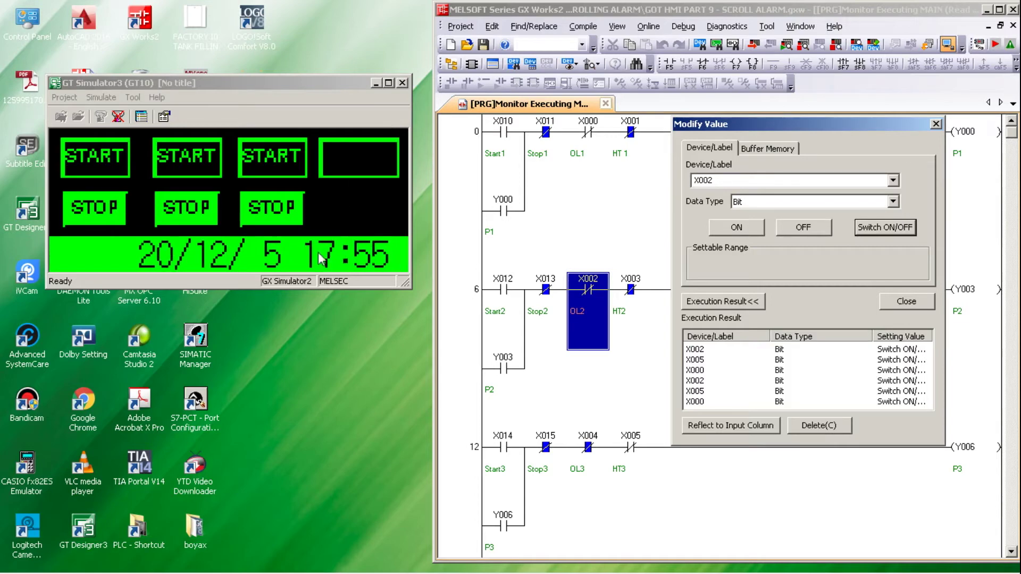
Test the alarm flow's position switching by moving the scrolling message to the HMI screen's upper edge and back
mouse_move(274, 562)
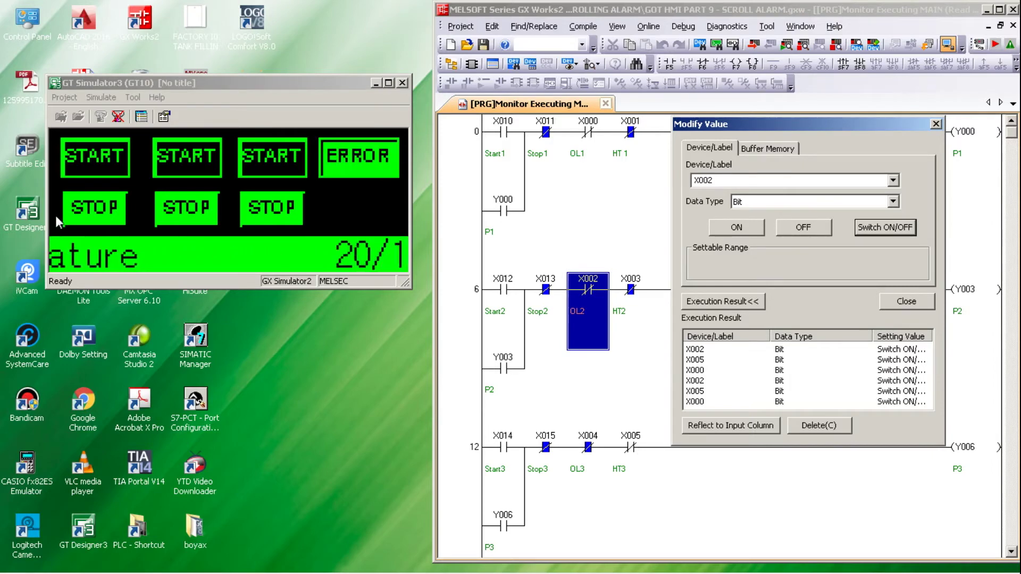
left_click(51, 254)
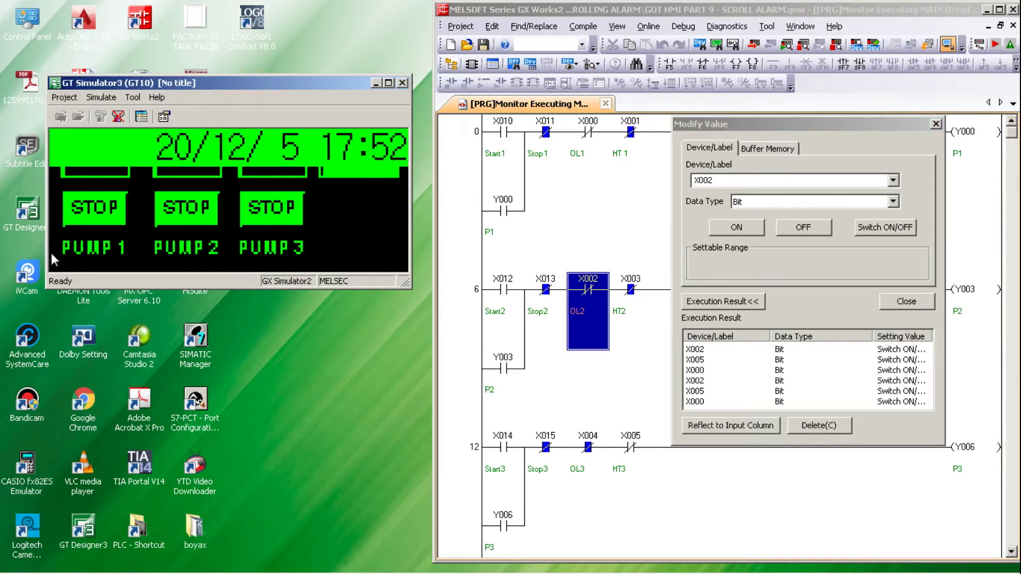
left_click(59, 152)
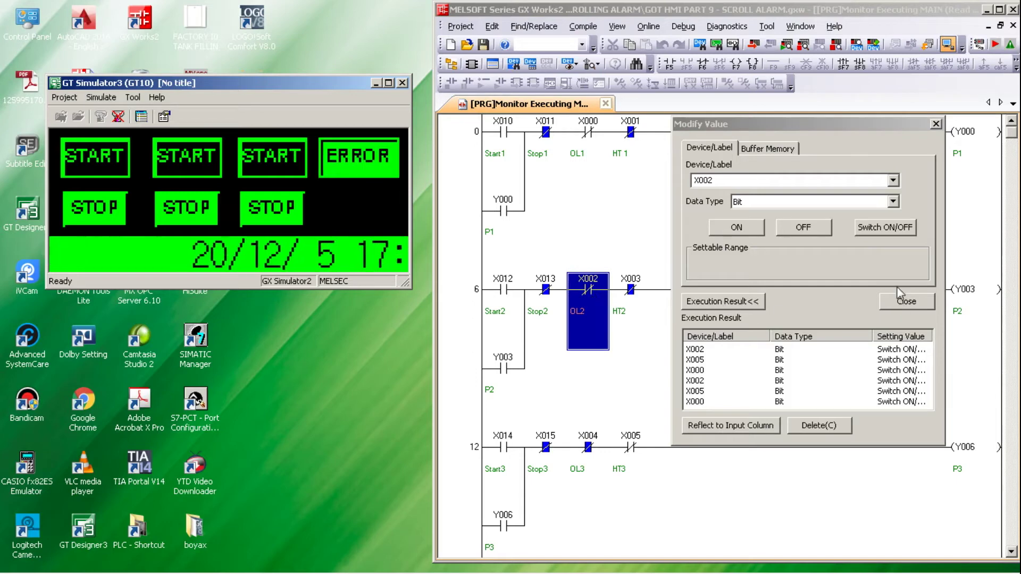
Clear the three active pump faults by toggling inputs X002, X005 and X000
left_click(884, 227)
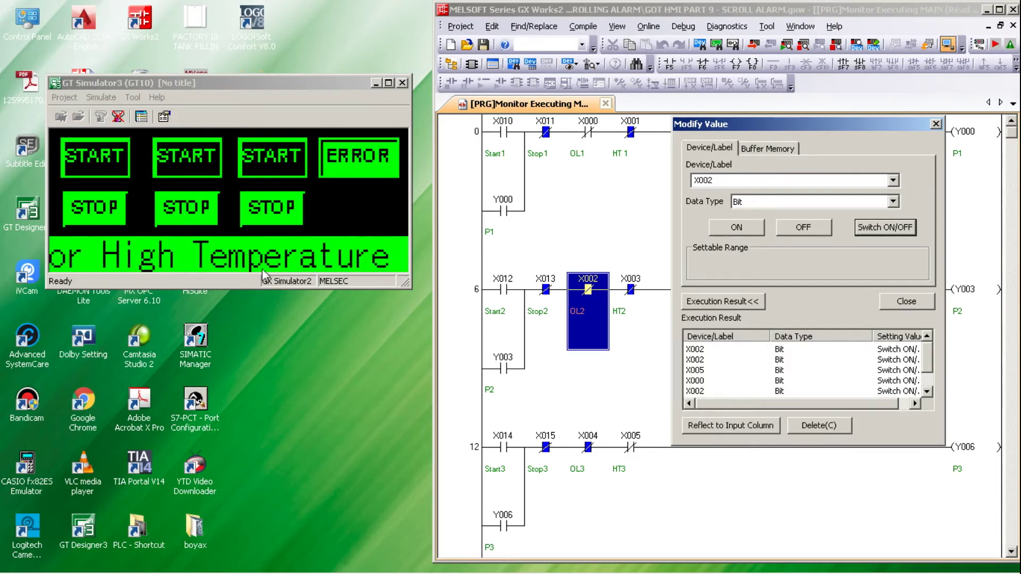
left_click(636, 450)
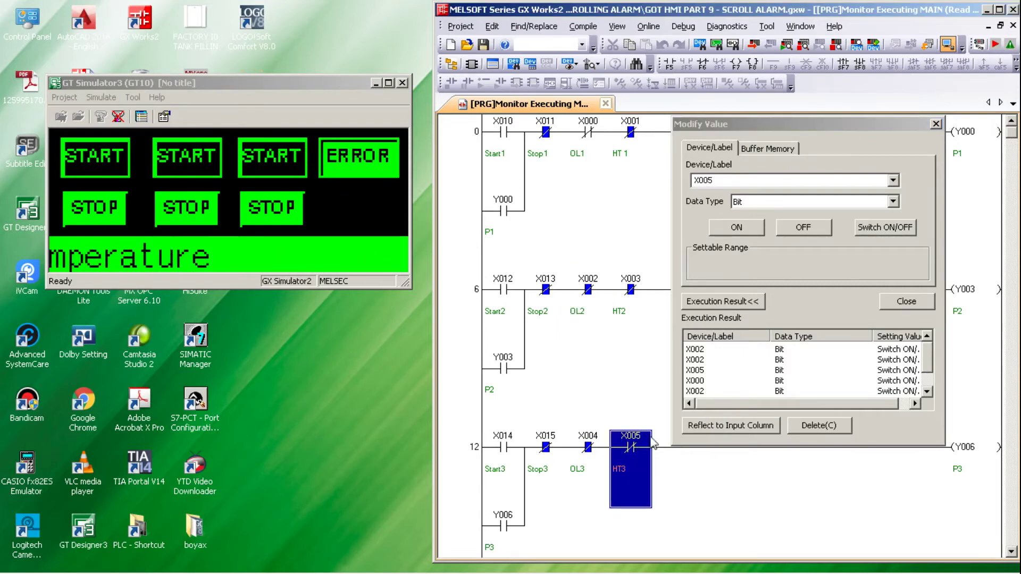
left_click(879, 229)
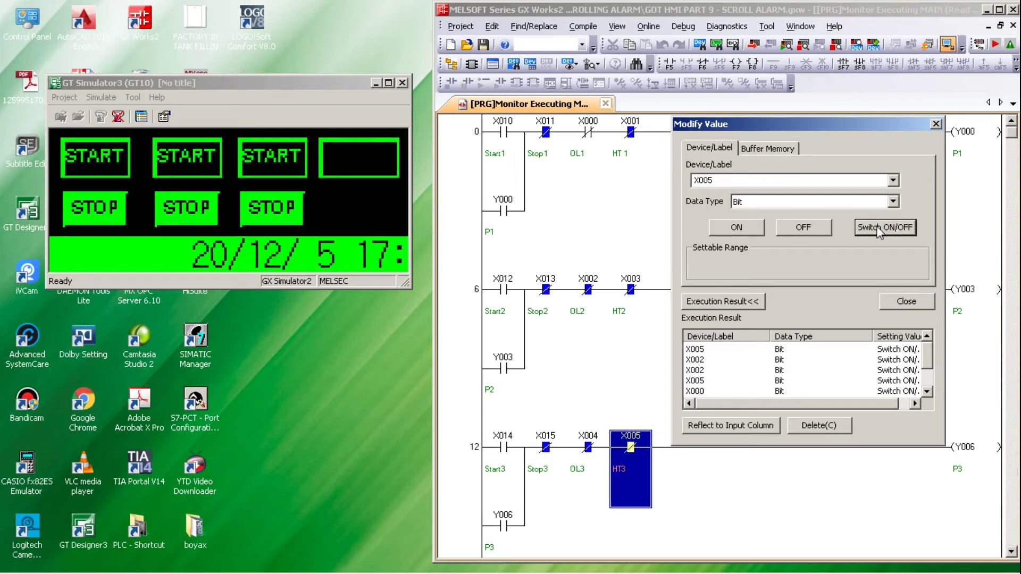
left_click(587, 133)
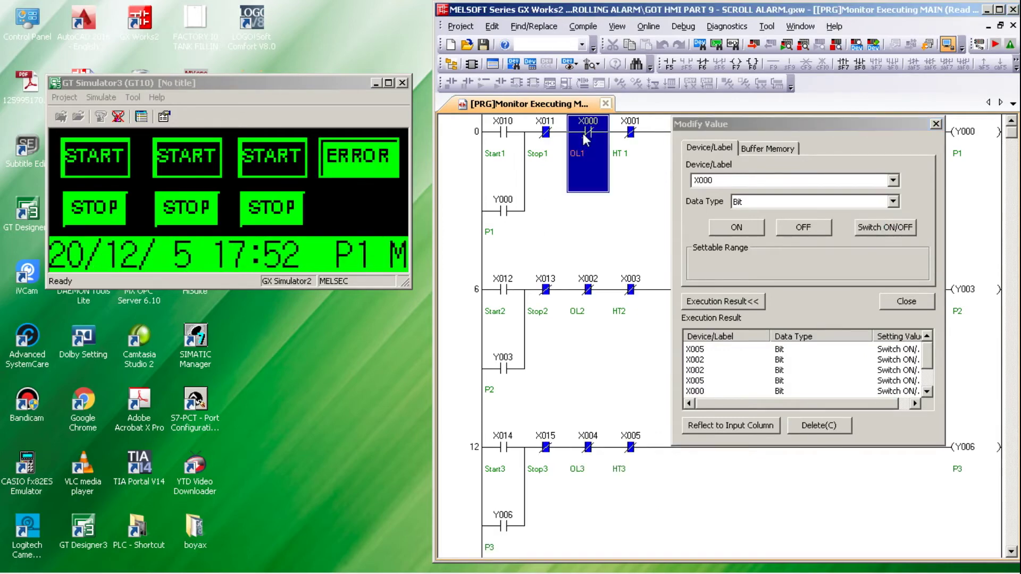
left_click(882, 226)
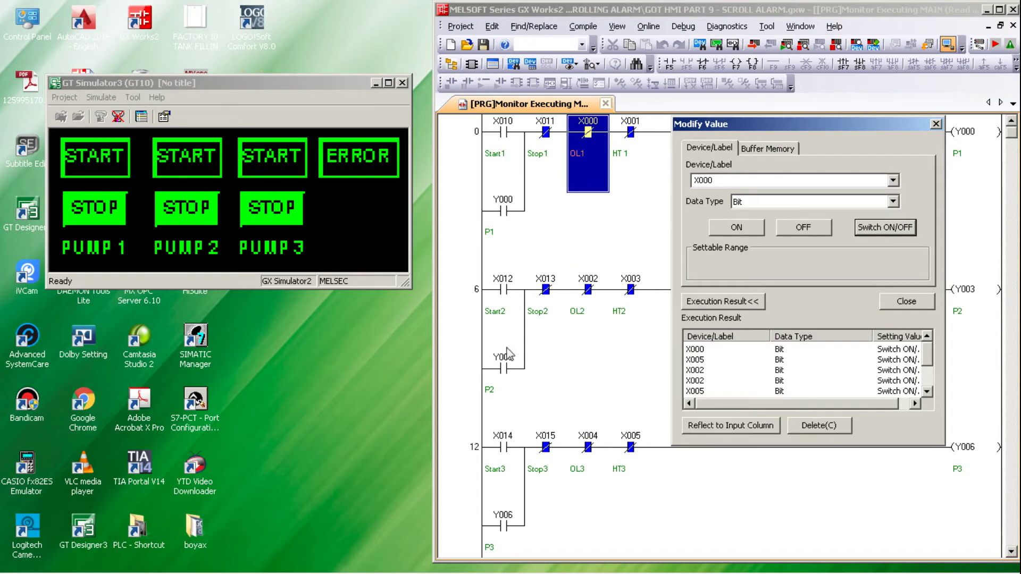
Toggle the pump 3 overload input X004 to trigger its alarm, and close the value modification dialog
left_click(589, 451)
left_click(869, 228)
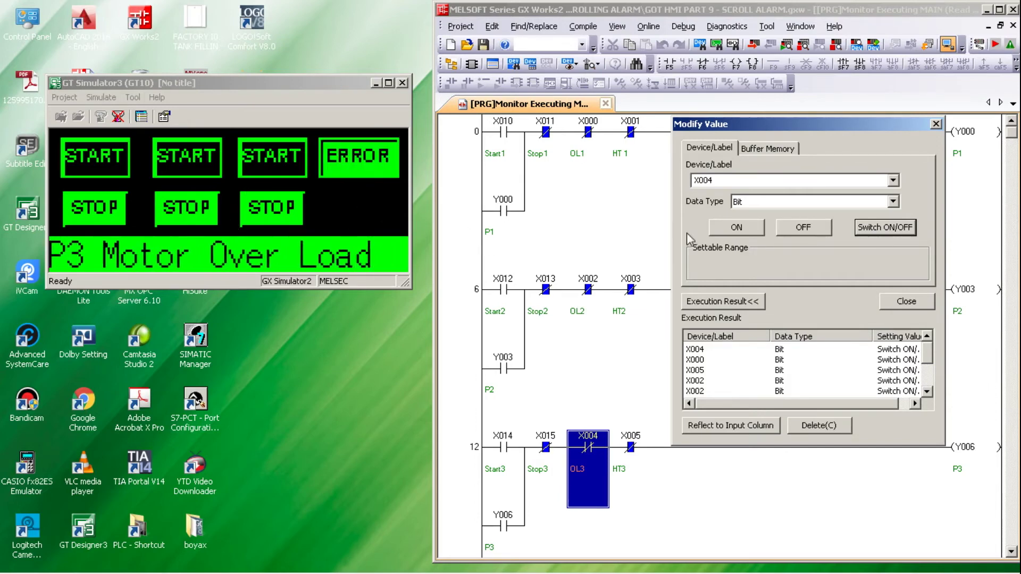
left_click(906, 302)
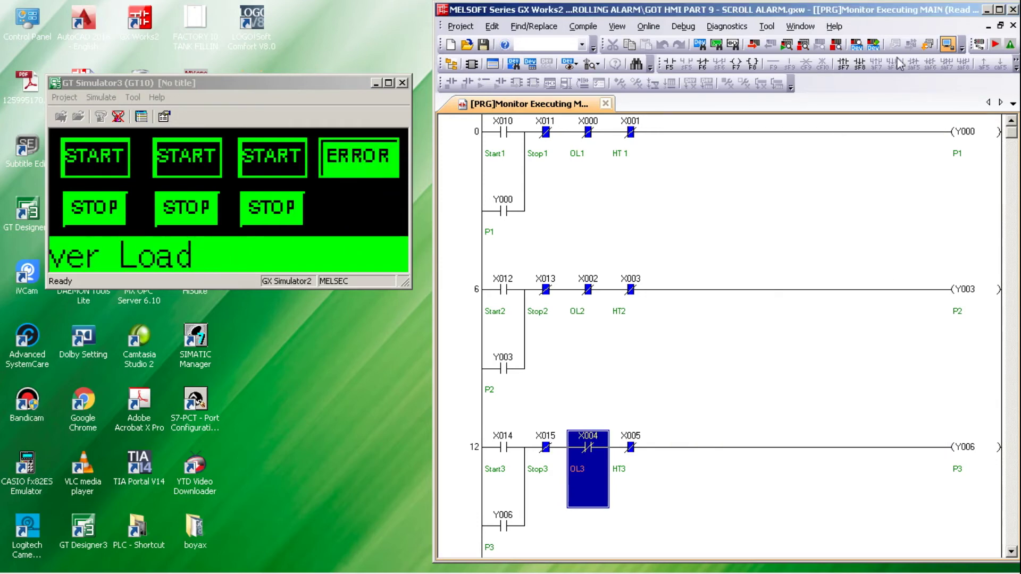
End the HMI simulation and the PLC simulation, and return to GT Designer3
left_click(118, 117)
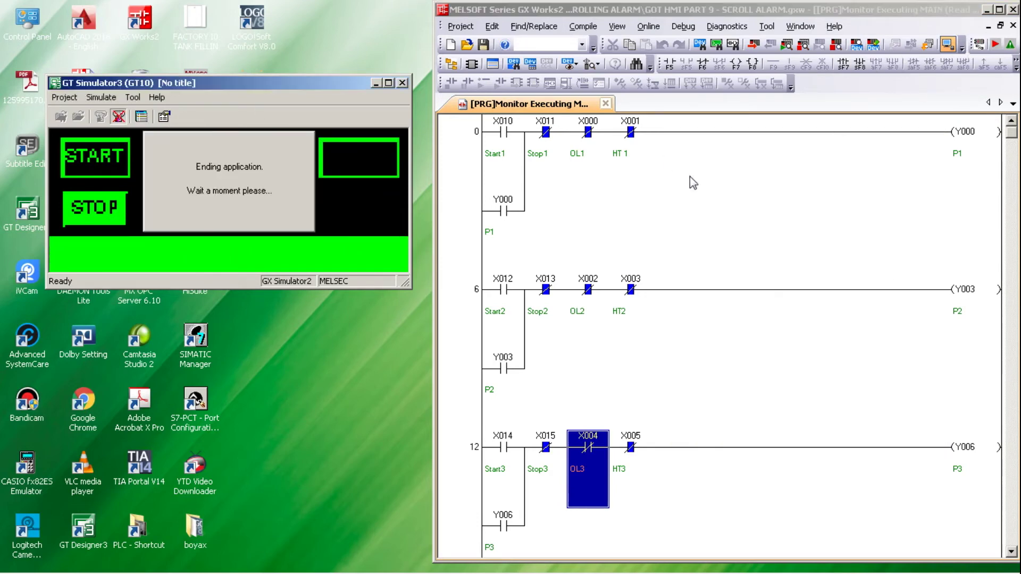
left_click(945, 45)
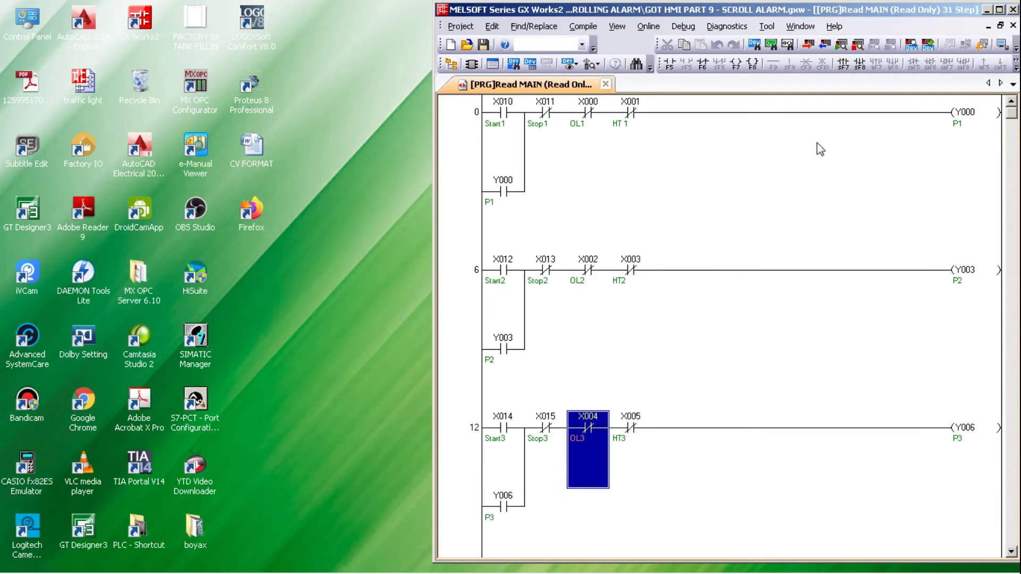
mouse_move(429, 572)
left_click(254, 561)
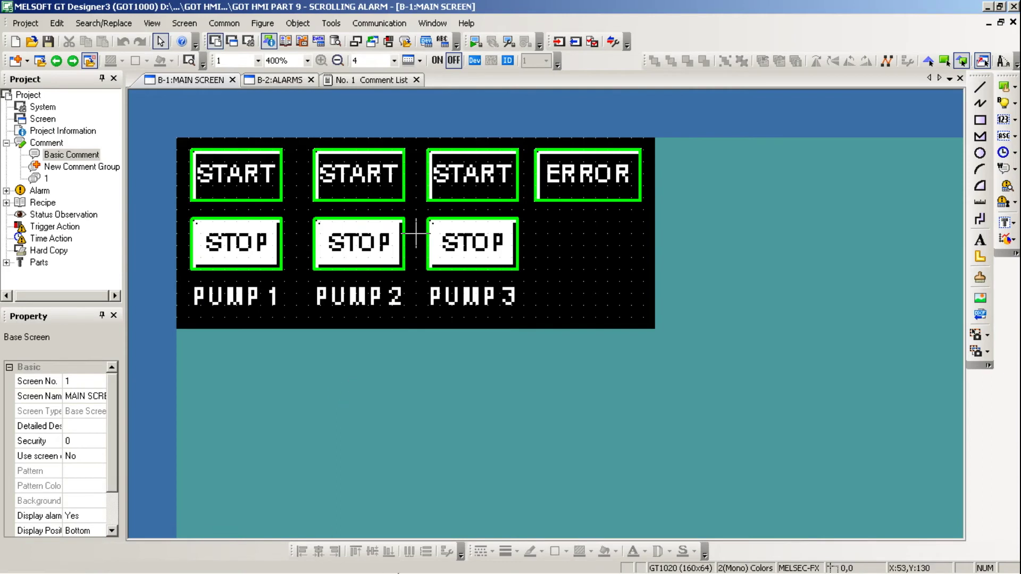
Write the project data to the GOT using the Difference after the previous write mode, and close the communication dialog
mouse_move(395, 566)
left_click(559, 42)
left_click(609, 413)
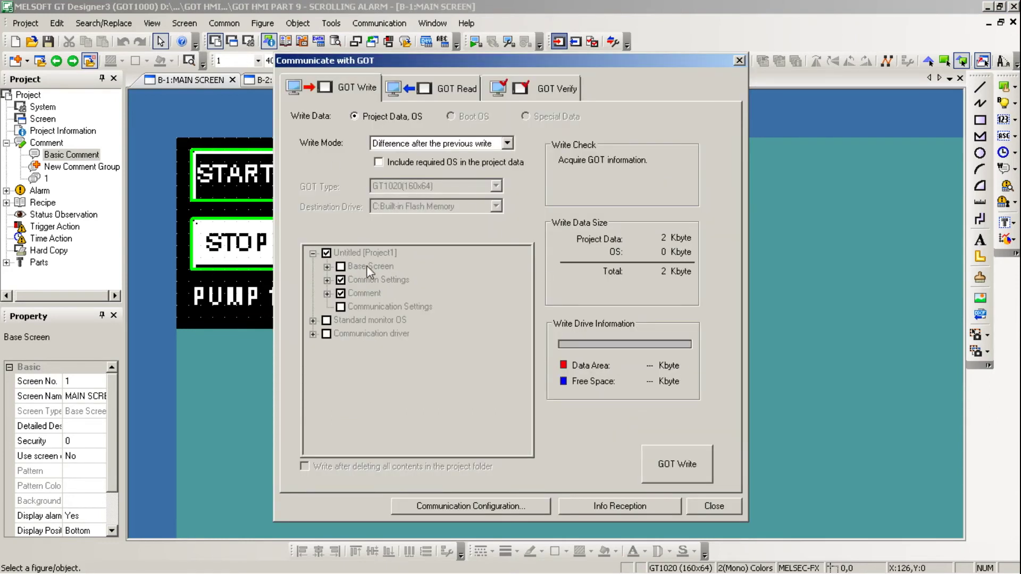
left_click(674, 468)
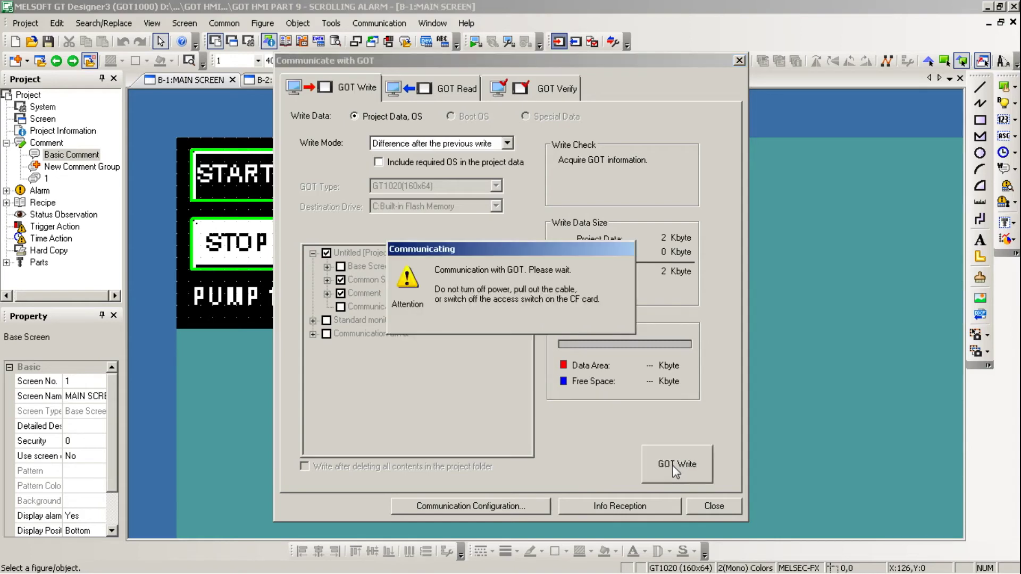
left_click(553, 326)
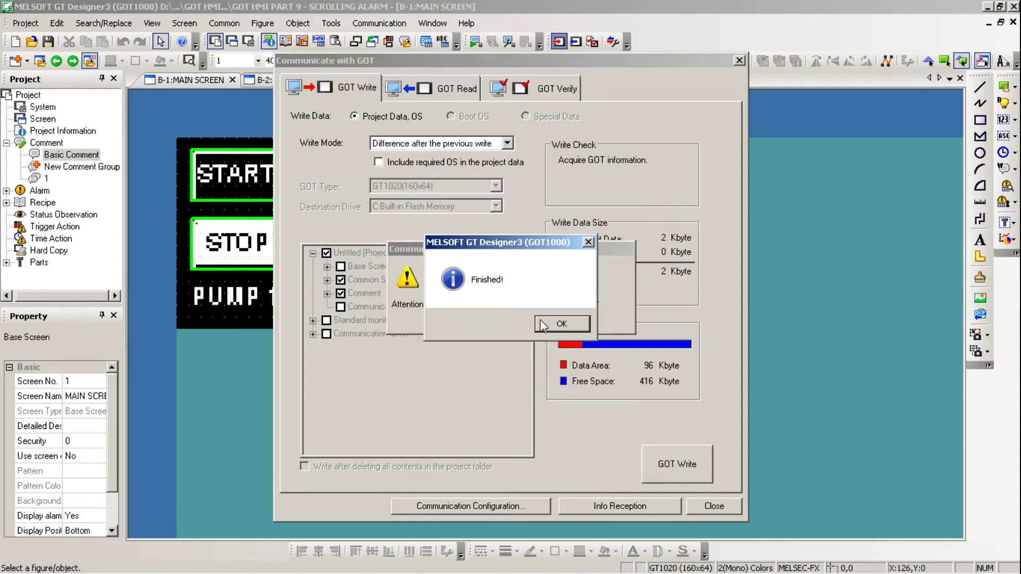
left_click(552, 325)
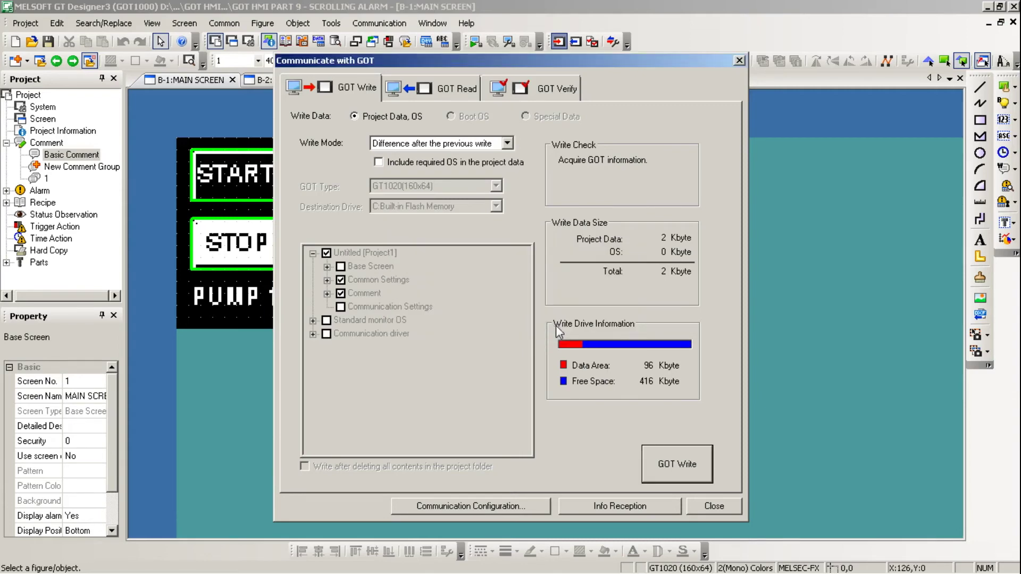
left_click(701, 507)
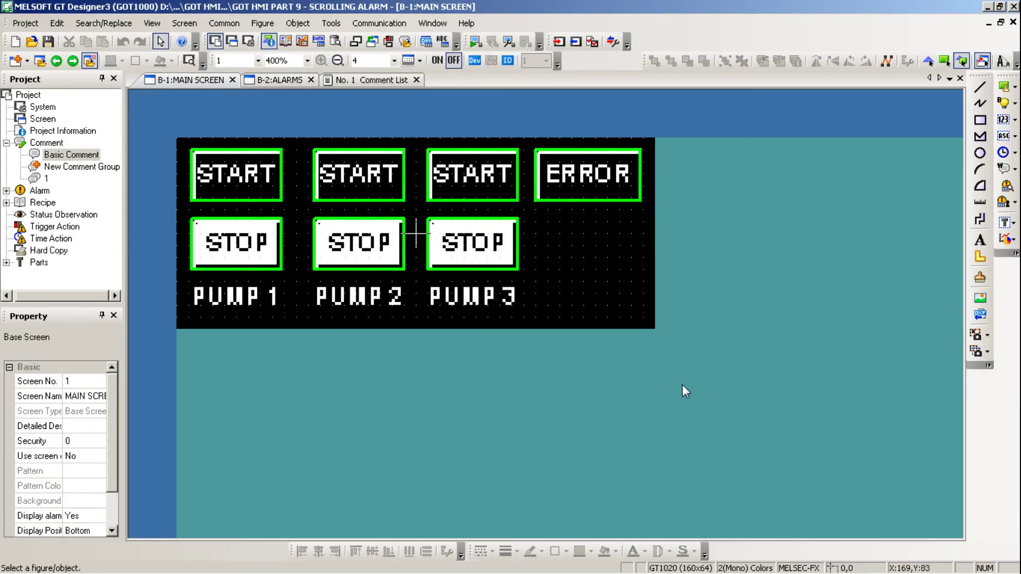